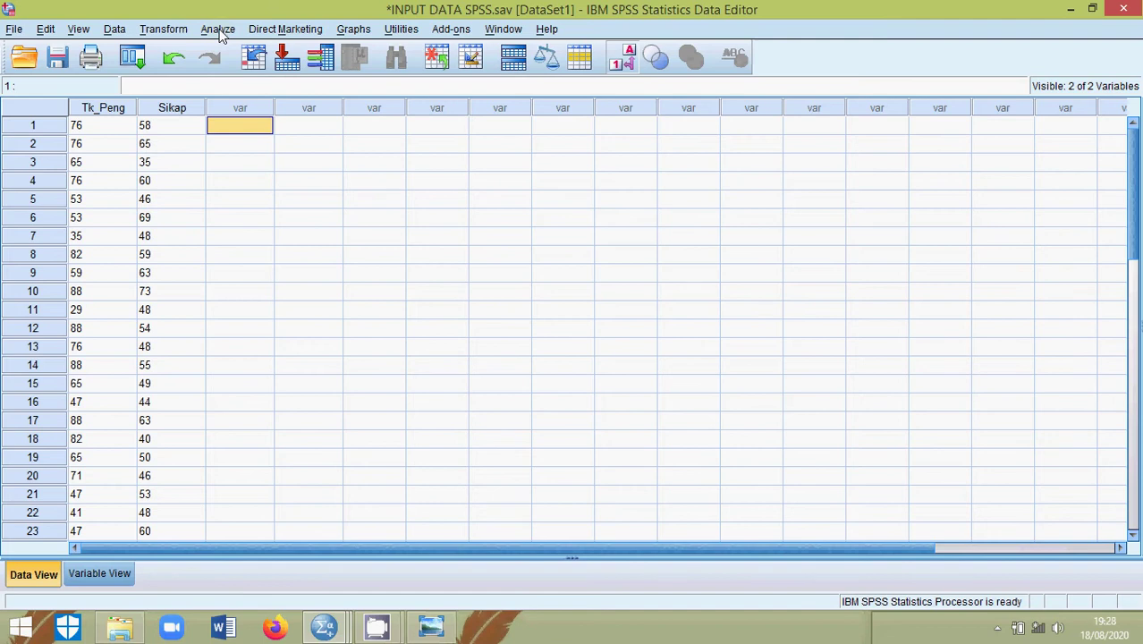
- Start a Frequencies analysis with Tingkat Pengetahuan Mahasiswa and Sikap Mahasiswa as the variables
click(218, 30)
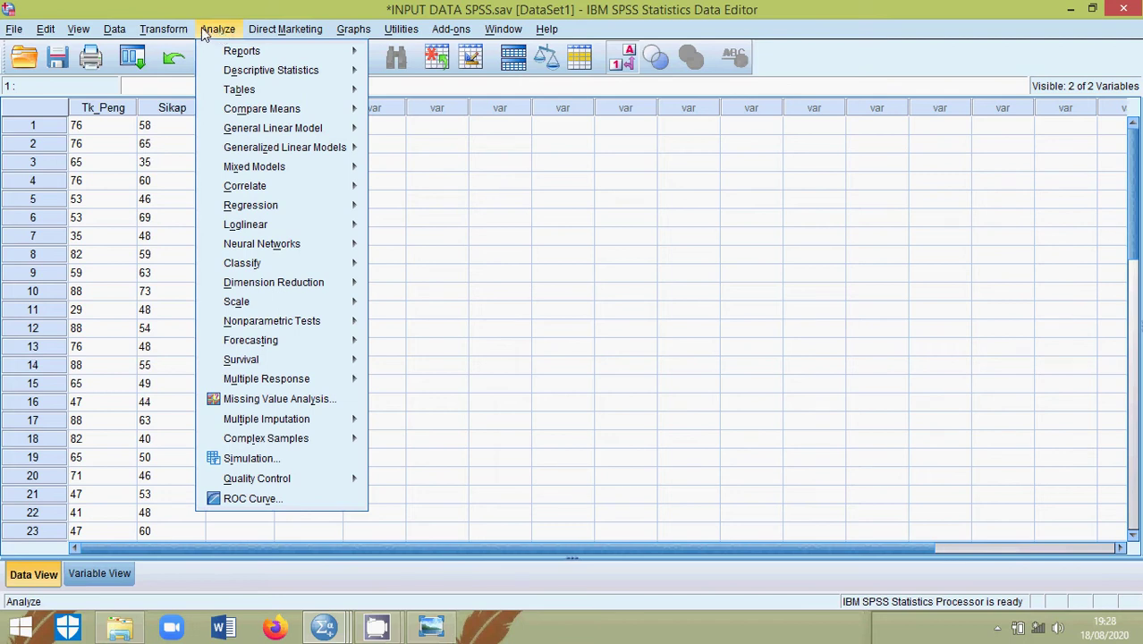
mouse_move(209, 73)
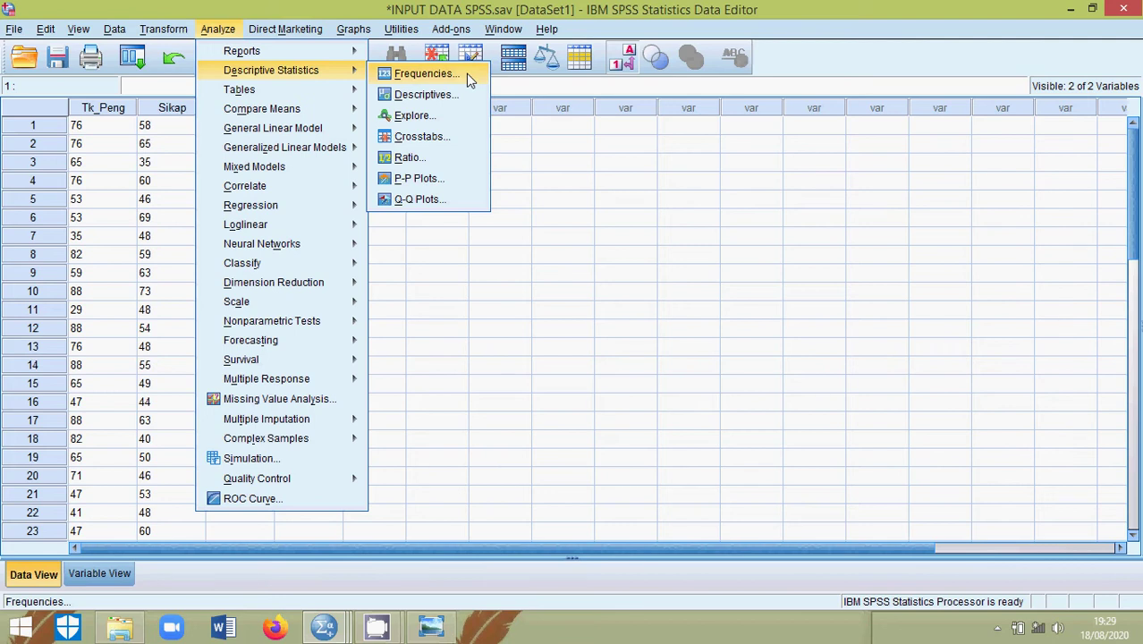
click(466, 74)
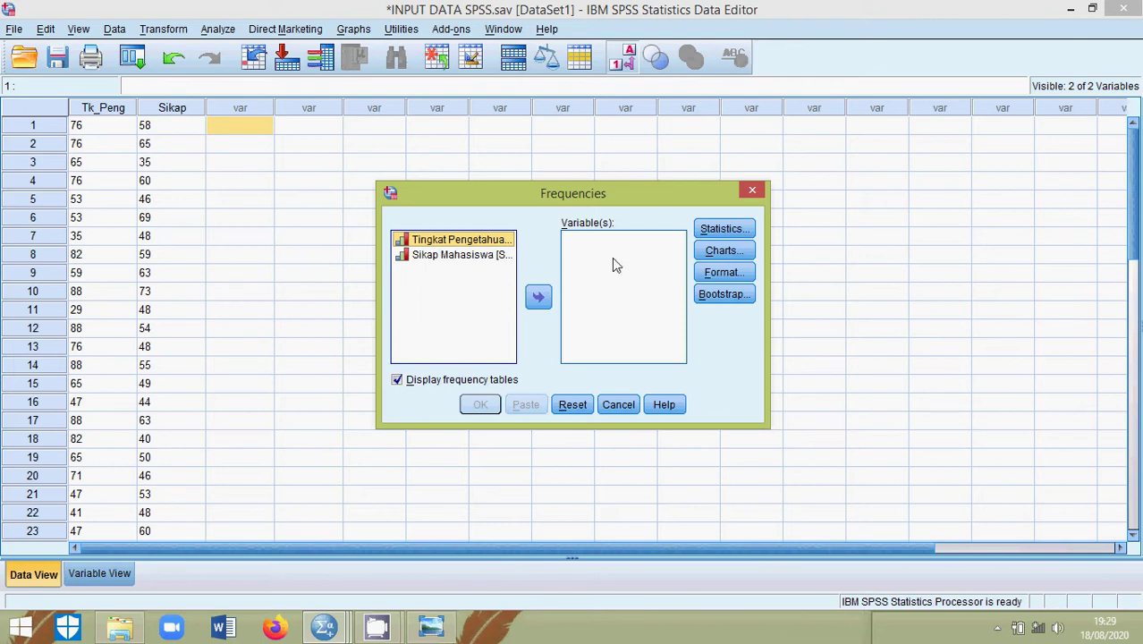
click(448, 255)
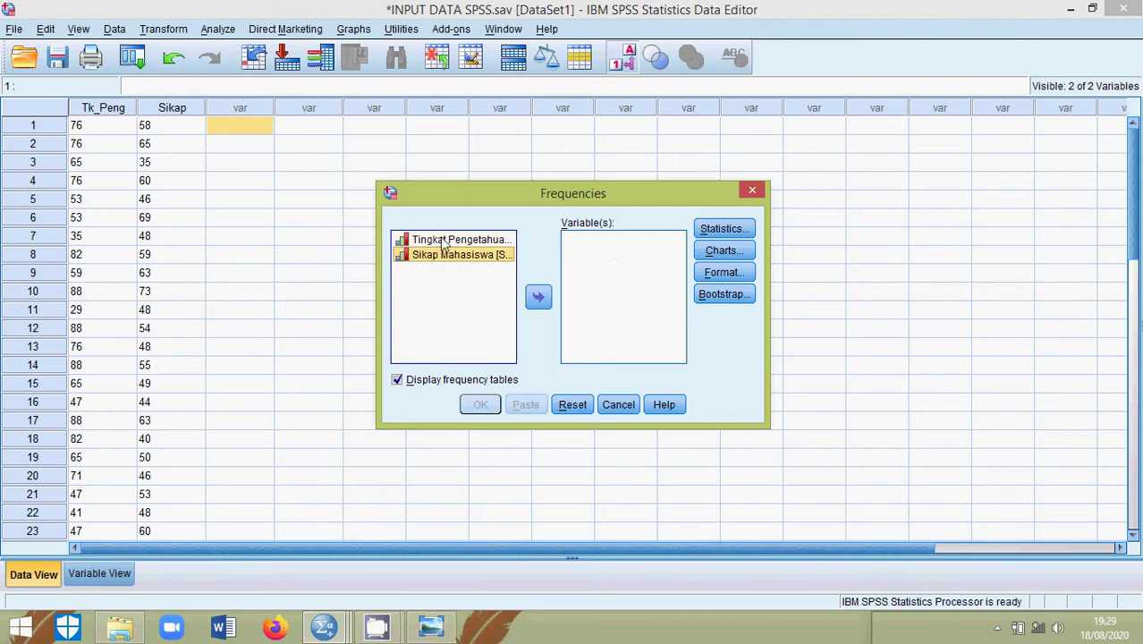
click(444, 240)
shift+click(445, 256)
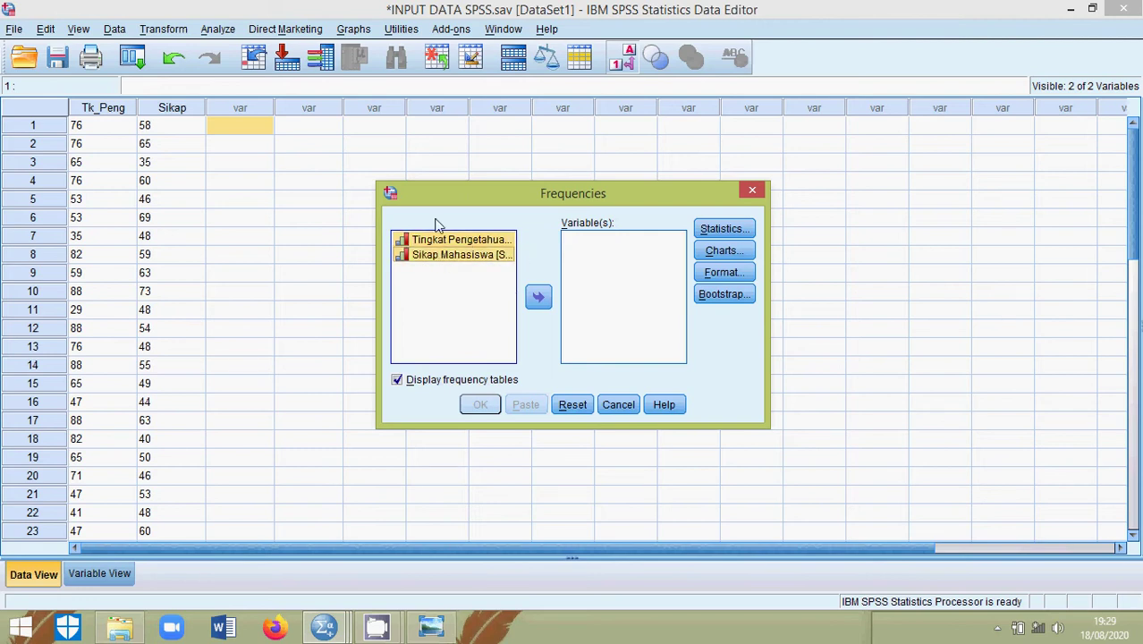
click(537, 299)
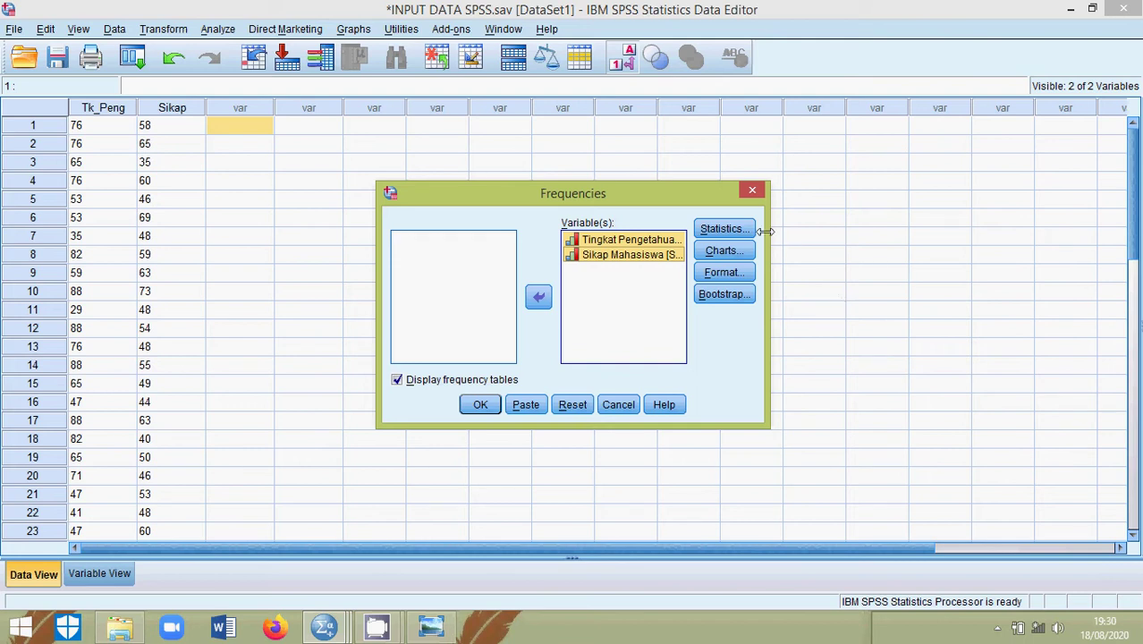
- Request quartiles, mean, median, mode, sum, minimum, maximum and variance as statistics for the frequency analysis
click(723, 229)
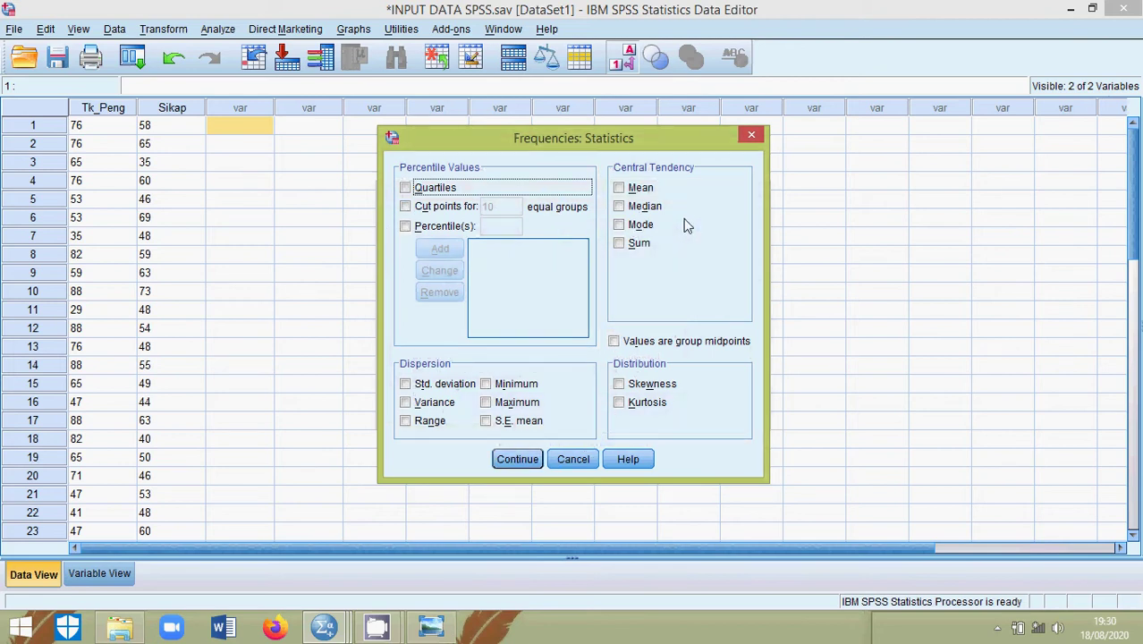
click(448, 199)
click(639, 189)
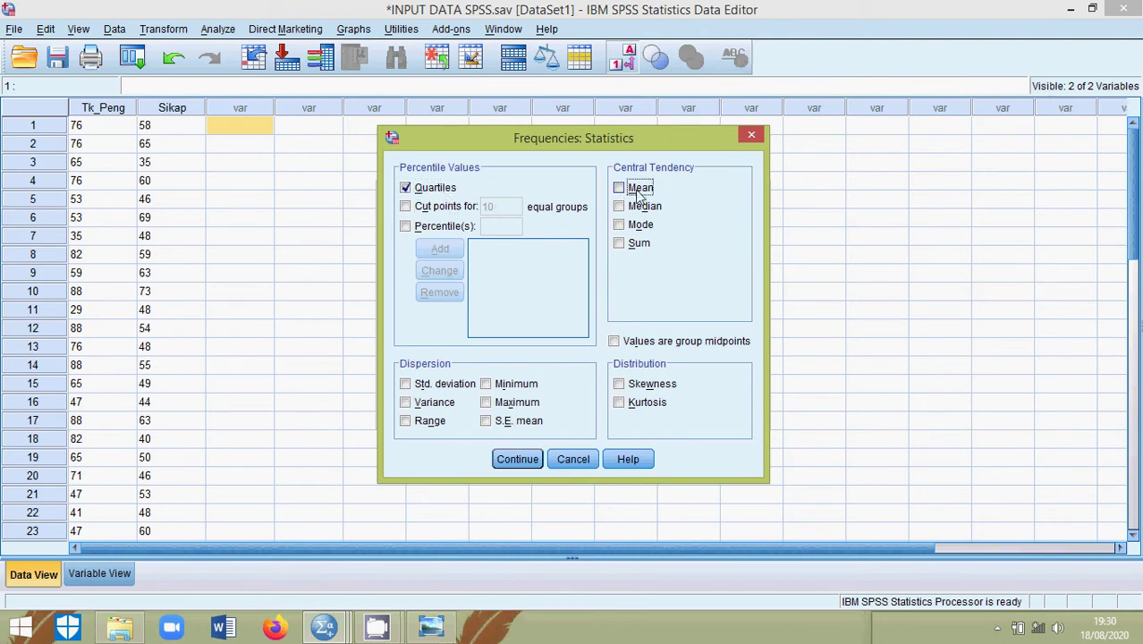
click(654, 211)
click(646, 227)
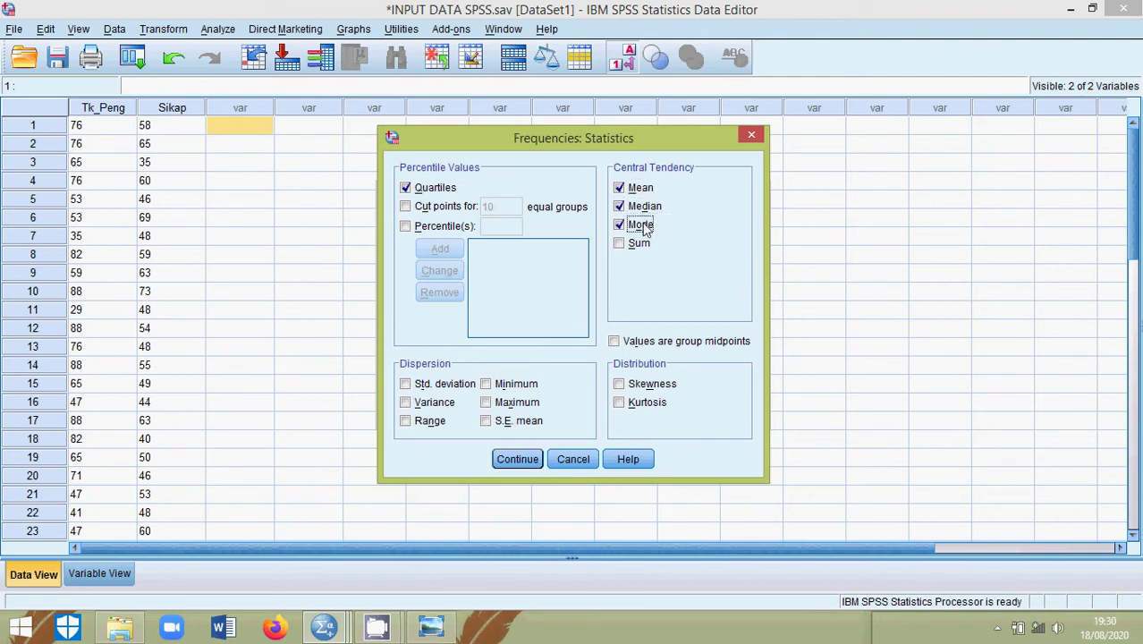
click(641, 246)
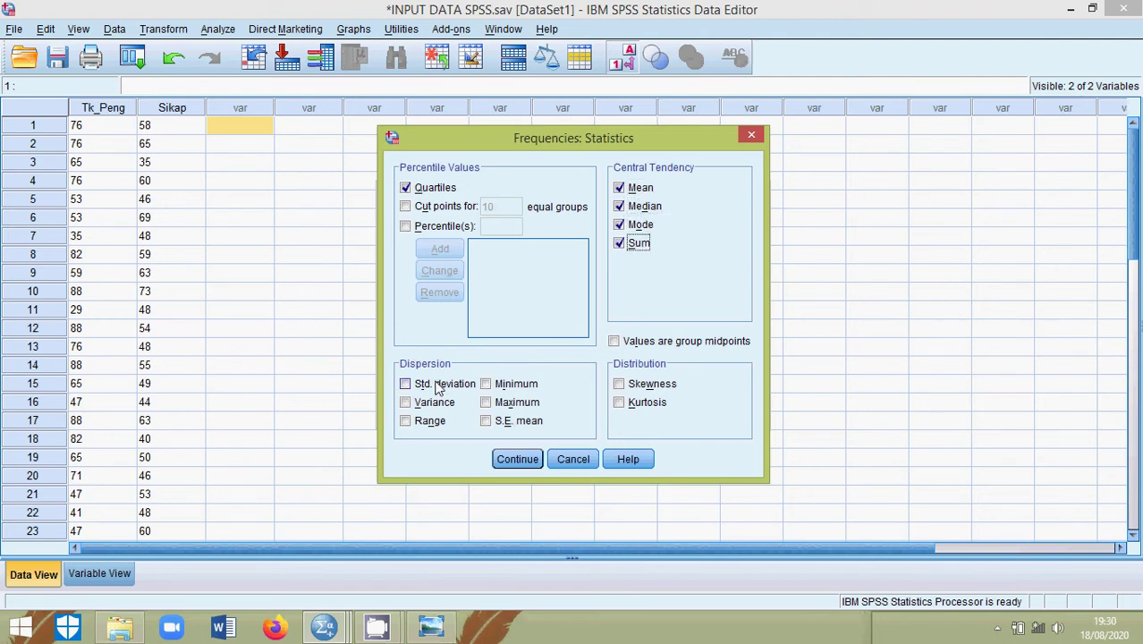
click(501, 385)
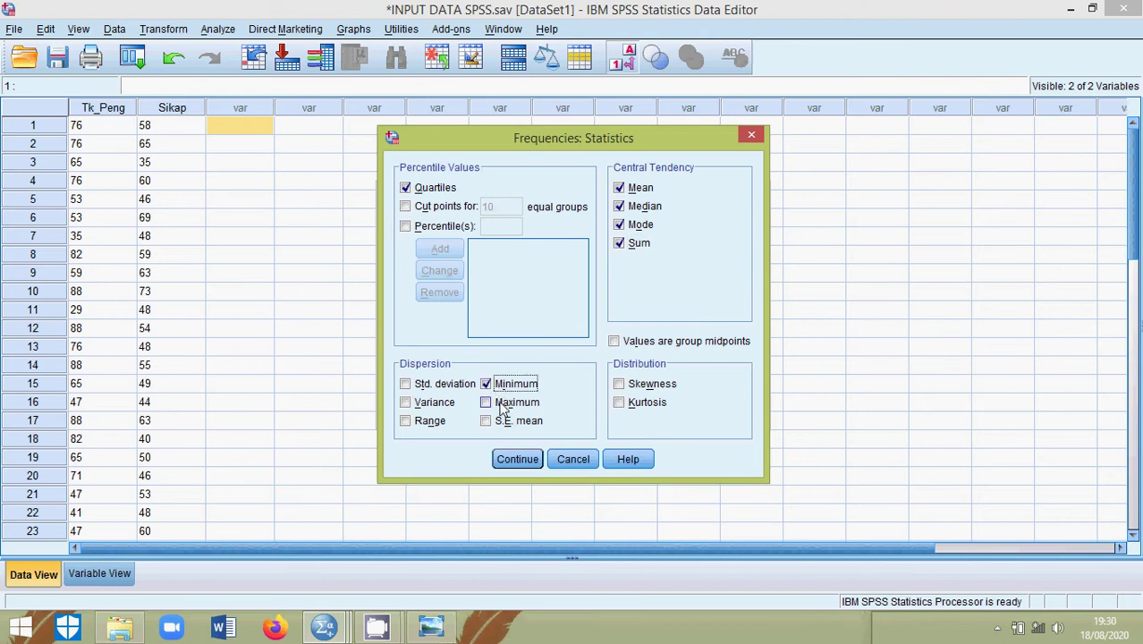
click(503, 404)
click(449, 406)
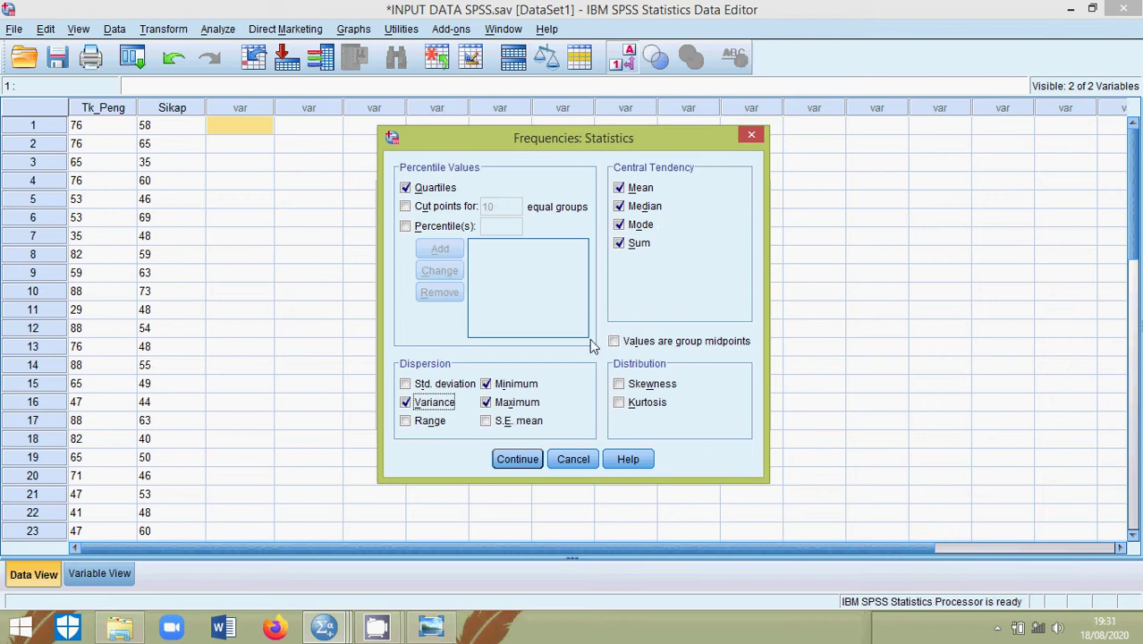
click(518, 461)
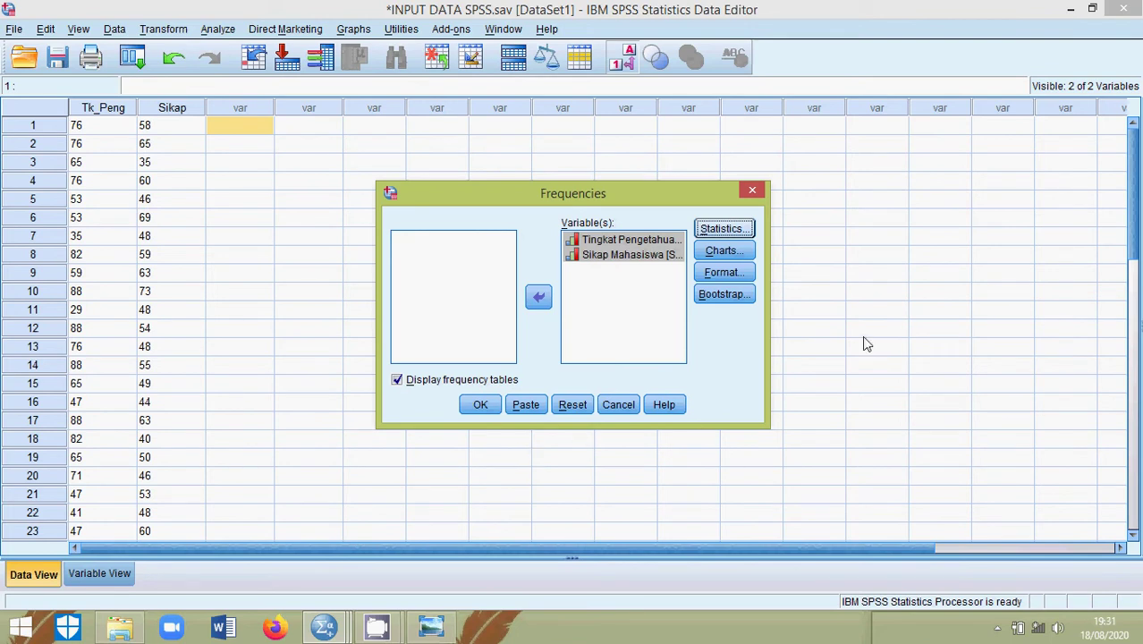
- Try the bar, pie and histogram chart types for the frequency analysis, choosing histograms without a normal curve
click(743, 259)
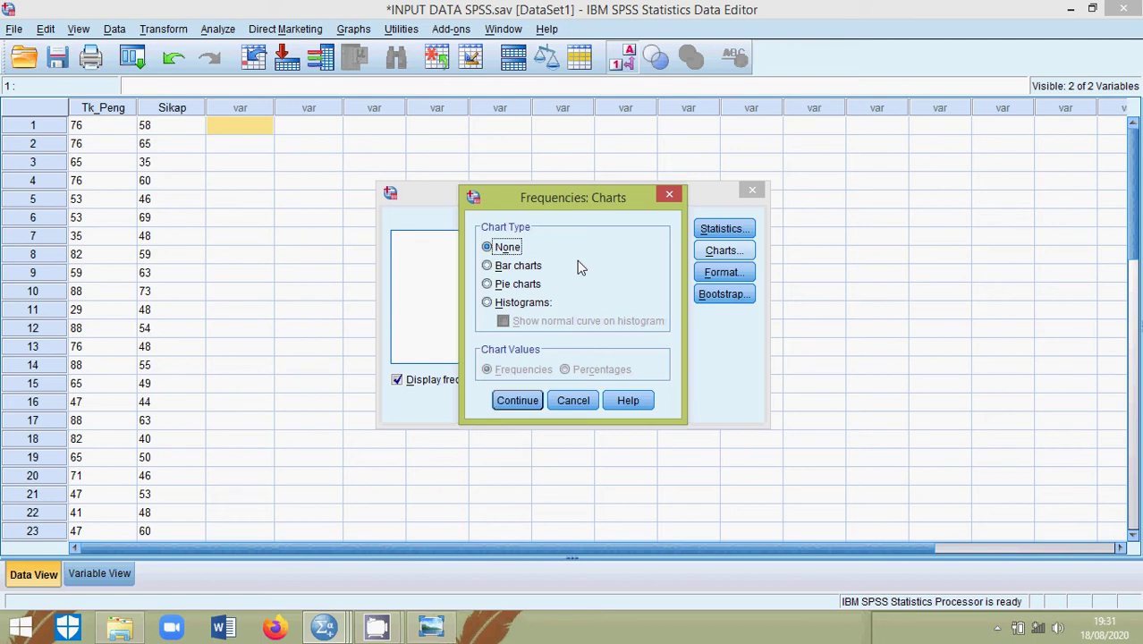
click(534, 270)
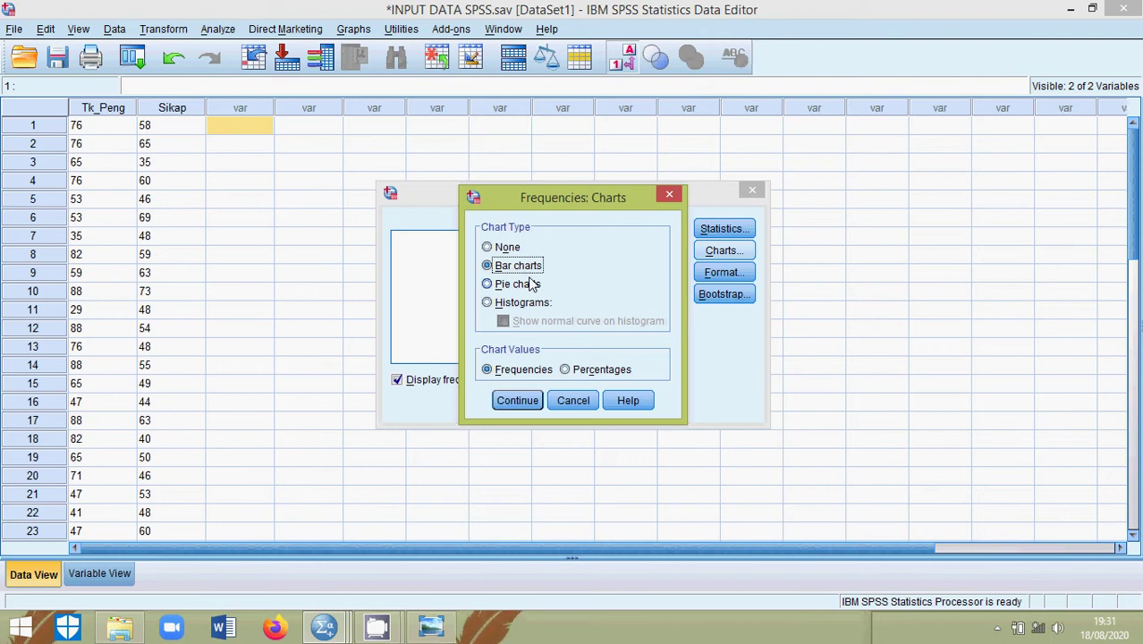
click(534, 285)
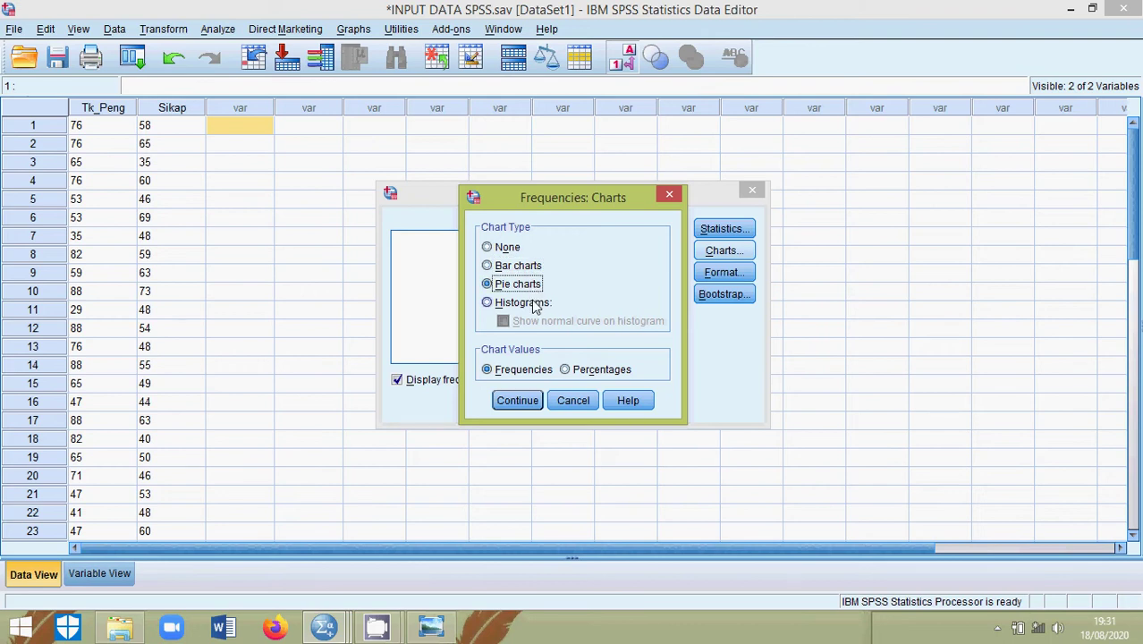
click(533, 305)
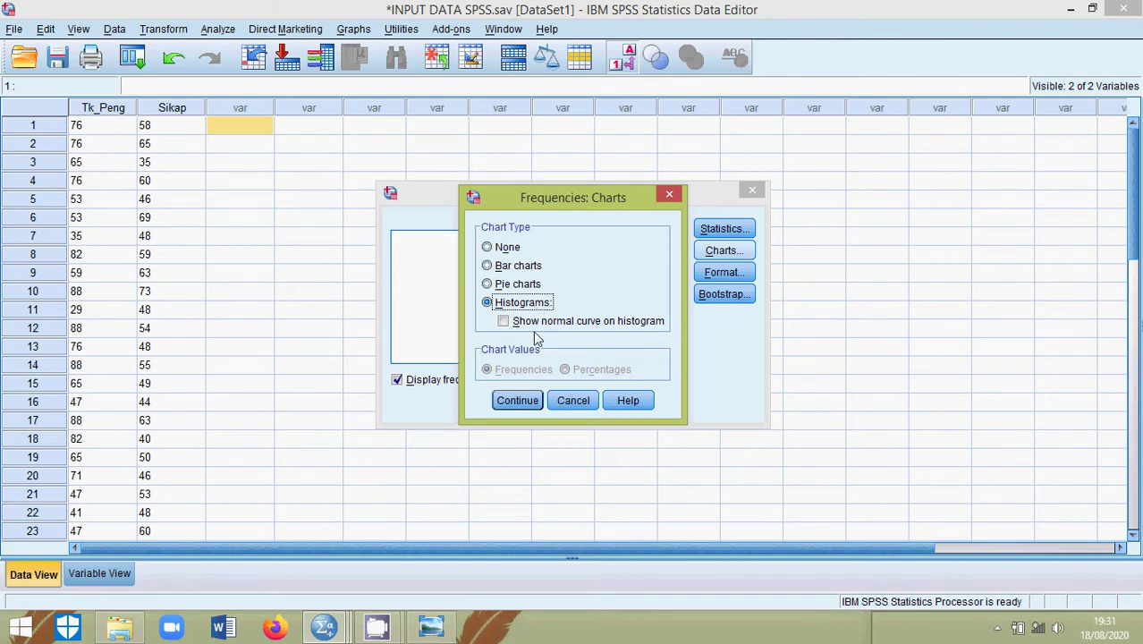
click(487, 303)
click(528, 406)
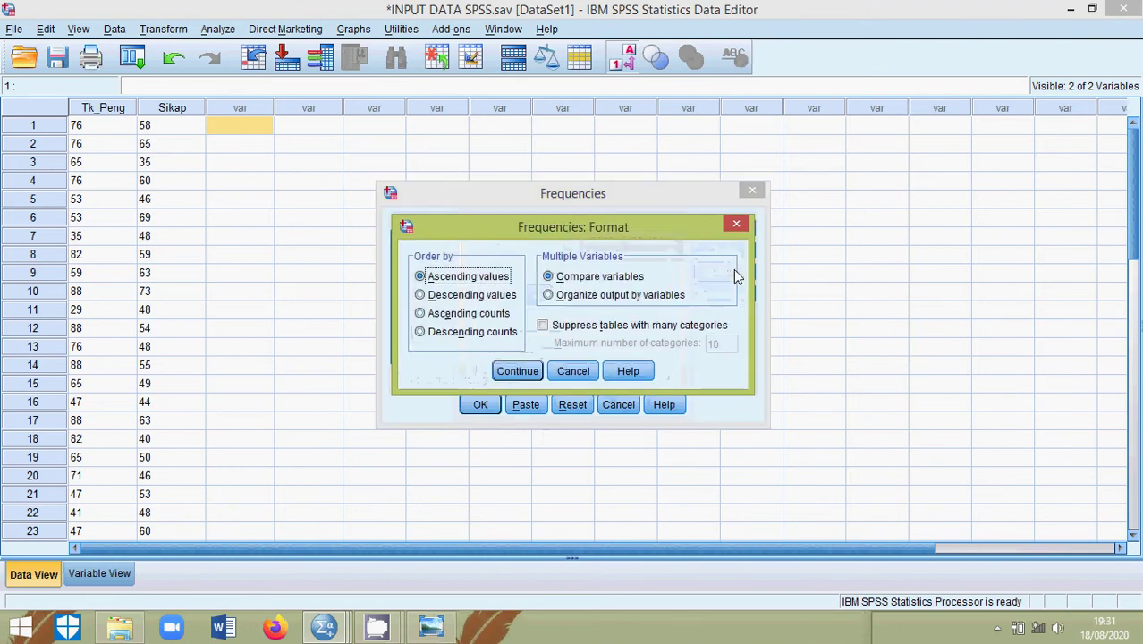
- Check the output format and bootstrap options, and discard the Frequencies analysis without running it
click(736, 273)
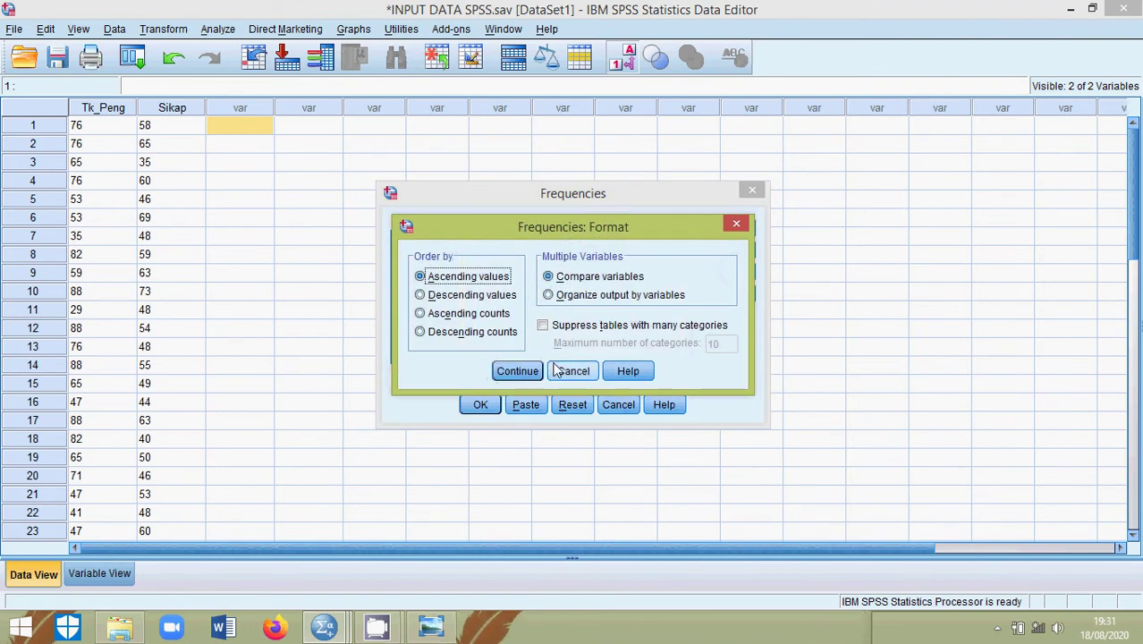
click(526, 370)
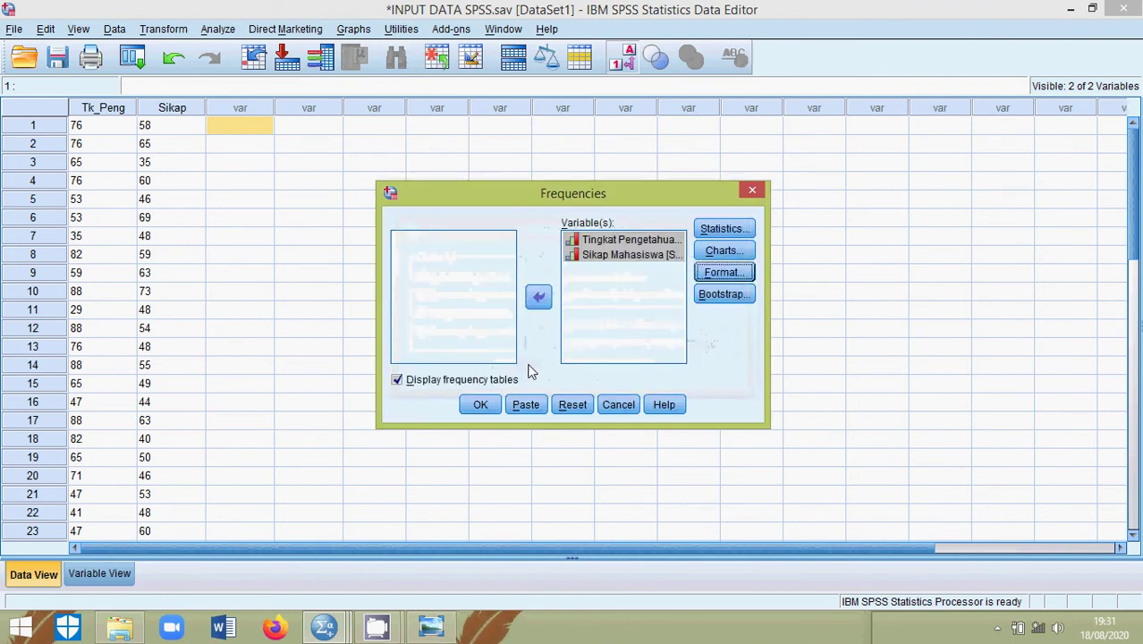
click(729, 295)
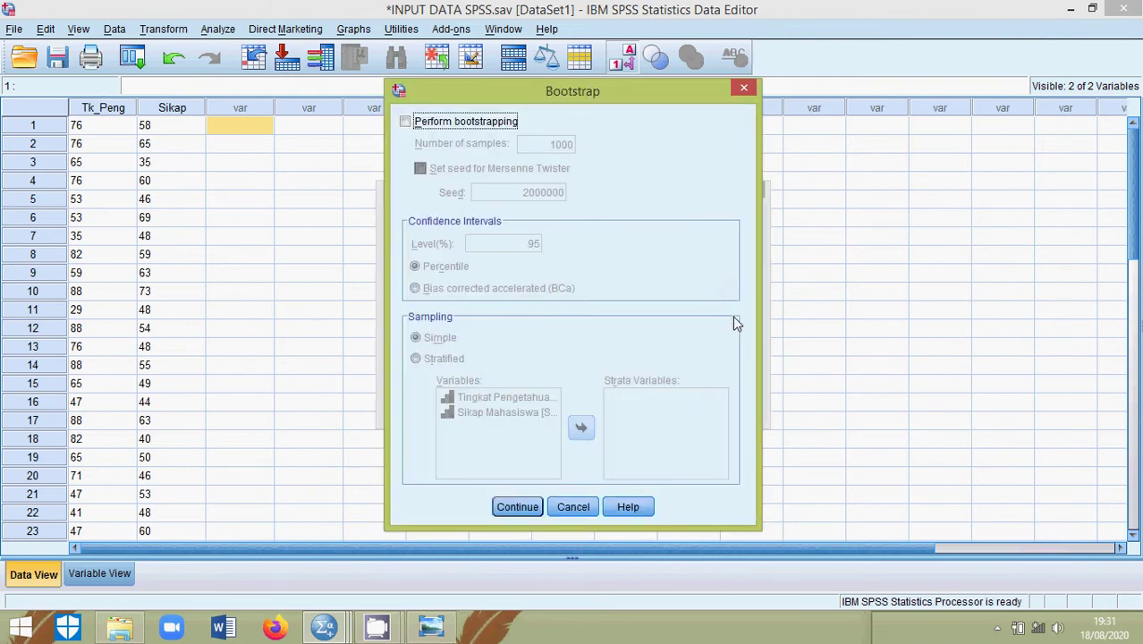
click(746, 92)
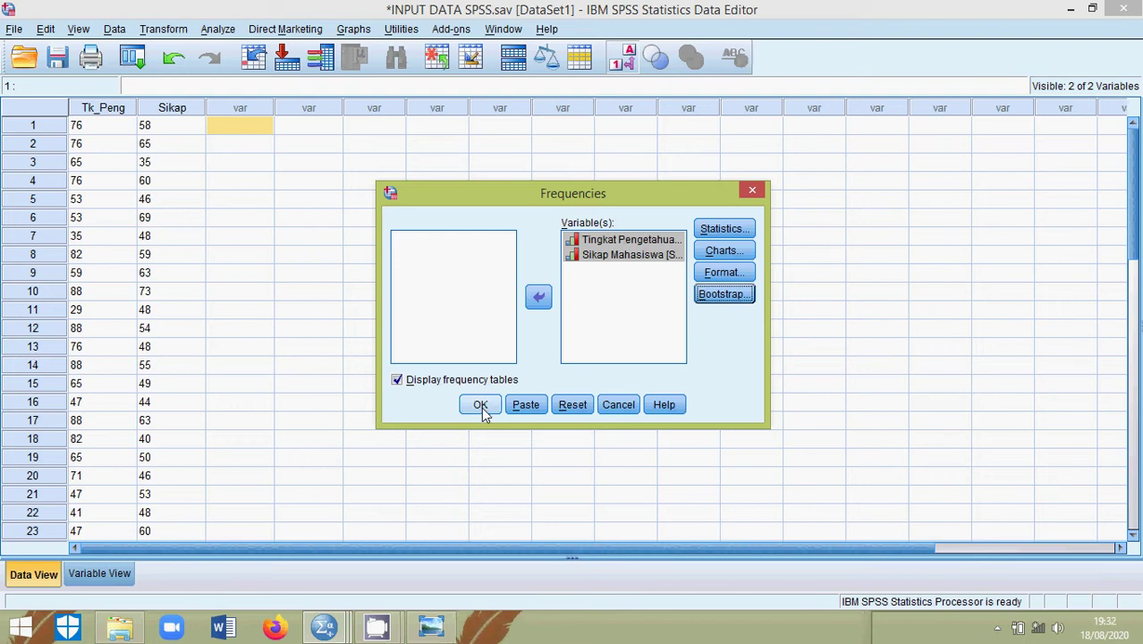
click(577, 406)
click(612, 404)
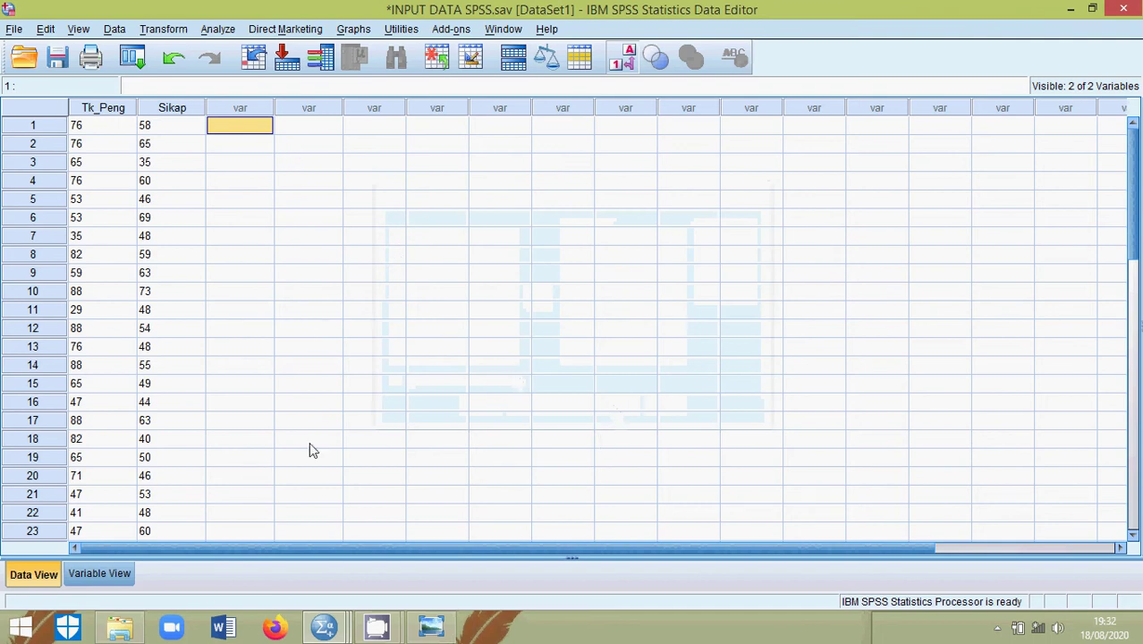
- Bring up the UNIVARIAT FREQUENCIES.spv output and examine the Statistics table for both variables
click(326, 629)
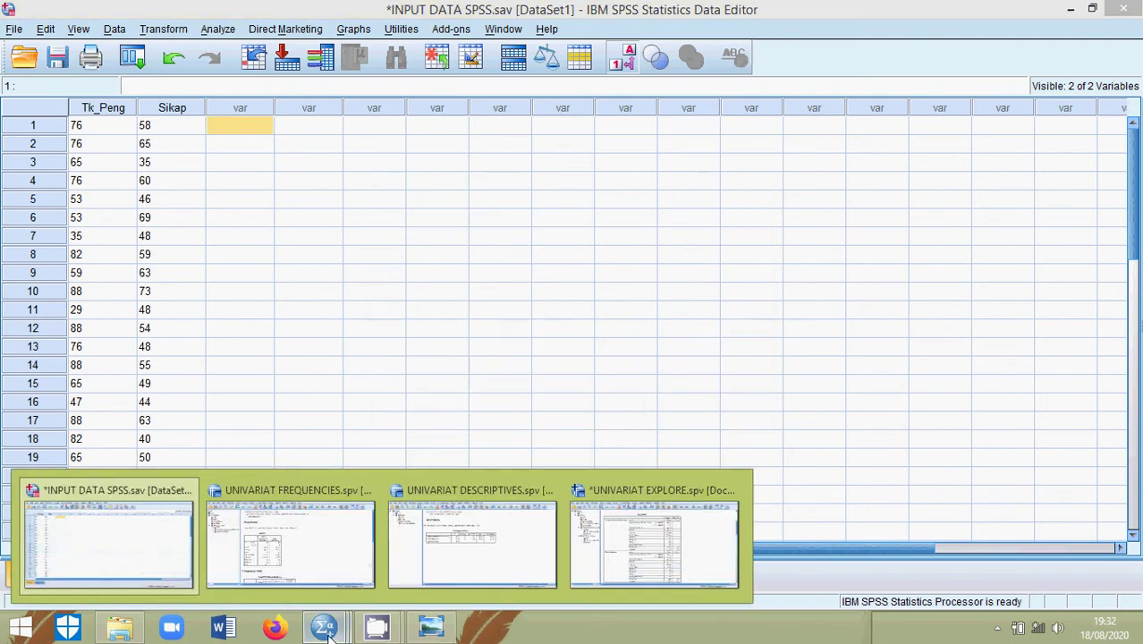
click(309, 536)
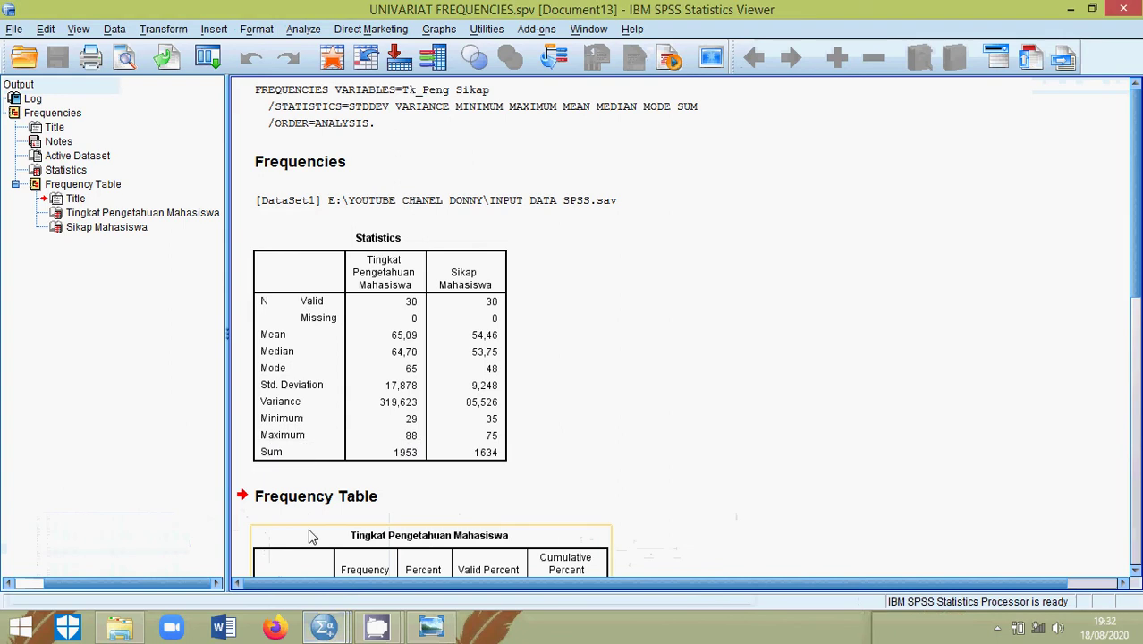
scroll(742, 292, down, 3)
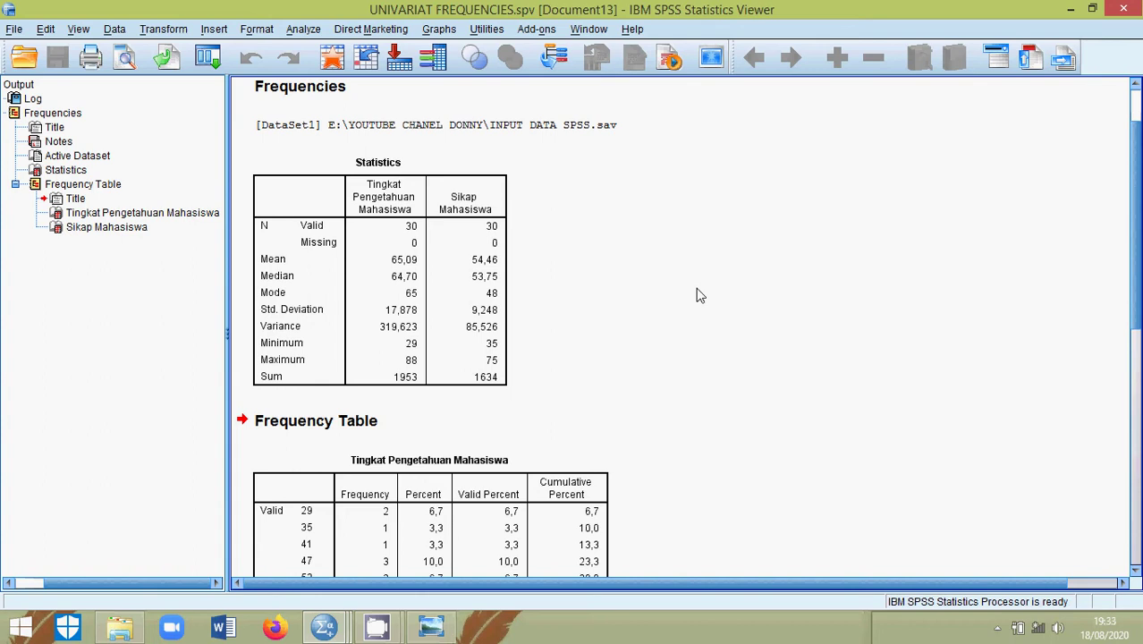
scroll(700, 296, down, 2)
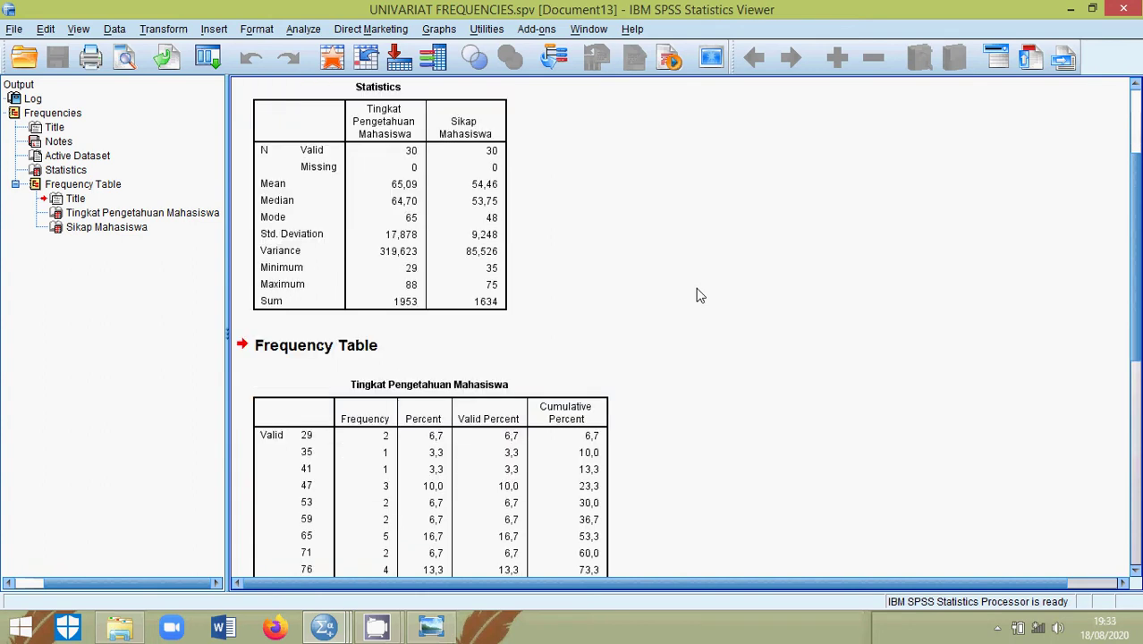
scroll(701, 296, down, 6)
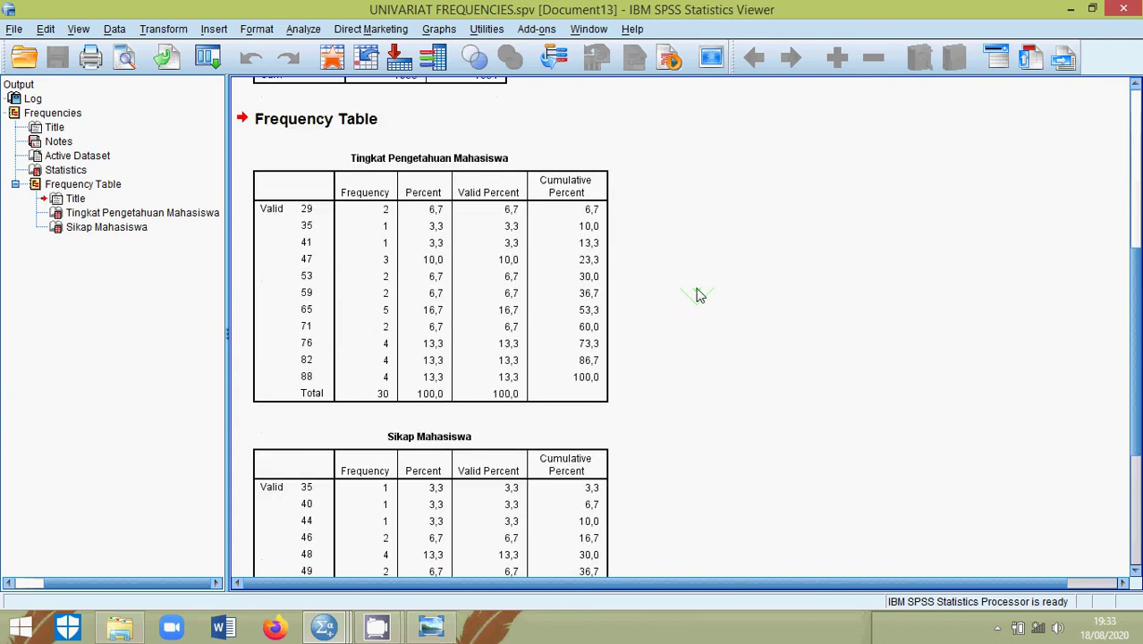
- Examine the frequency tables for Tingkat Pengetahuan Mahasiswa and Sikap Mahasiswa, and return to the INPUT DATA SPSS.sav dataset
click(471, 197)
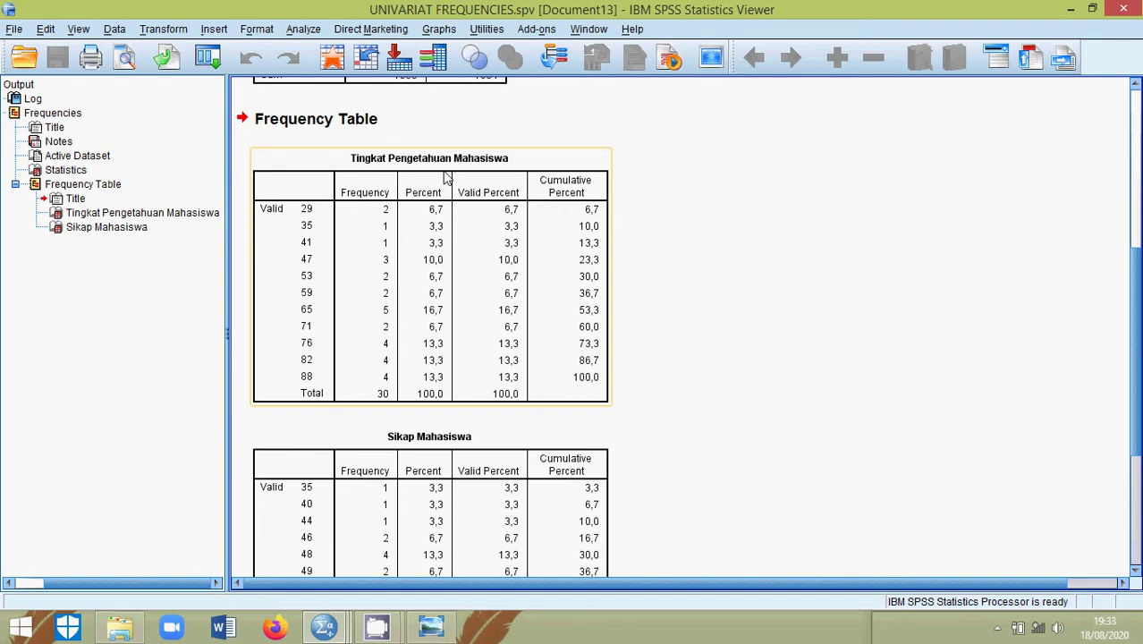
click(314, 219)
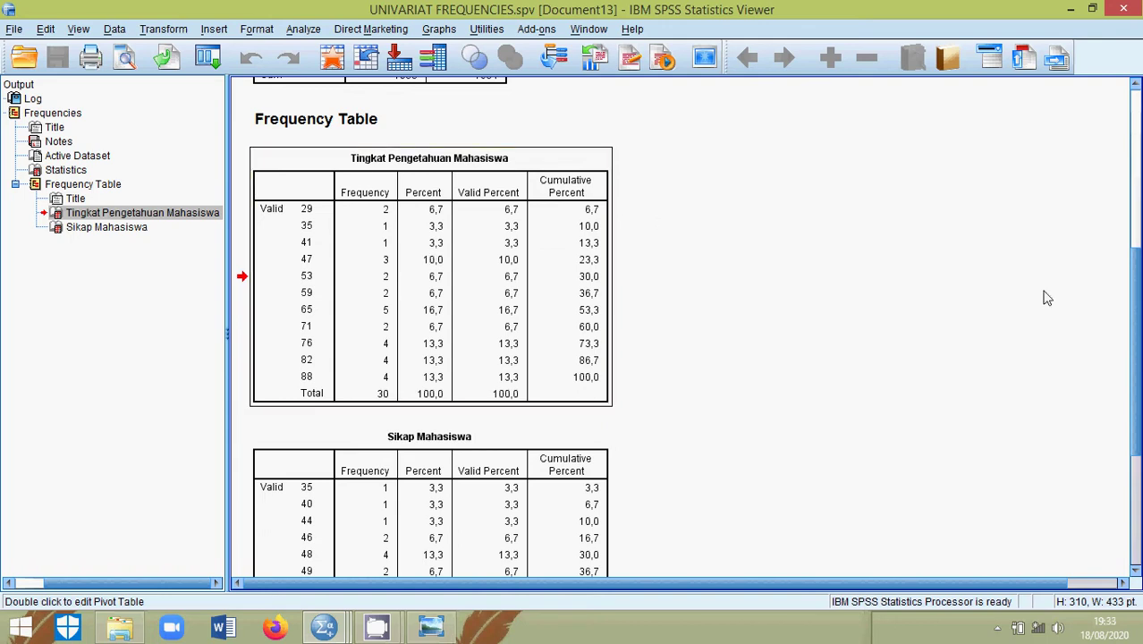
scroll(1139, 289, down, 5)
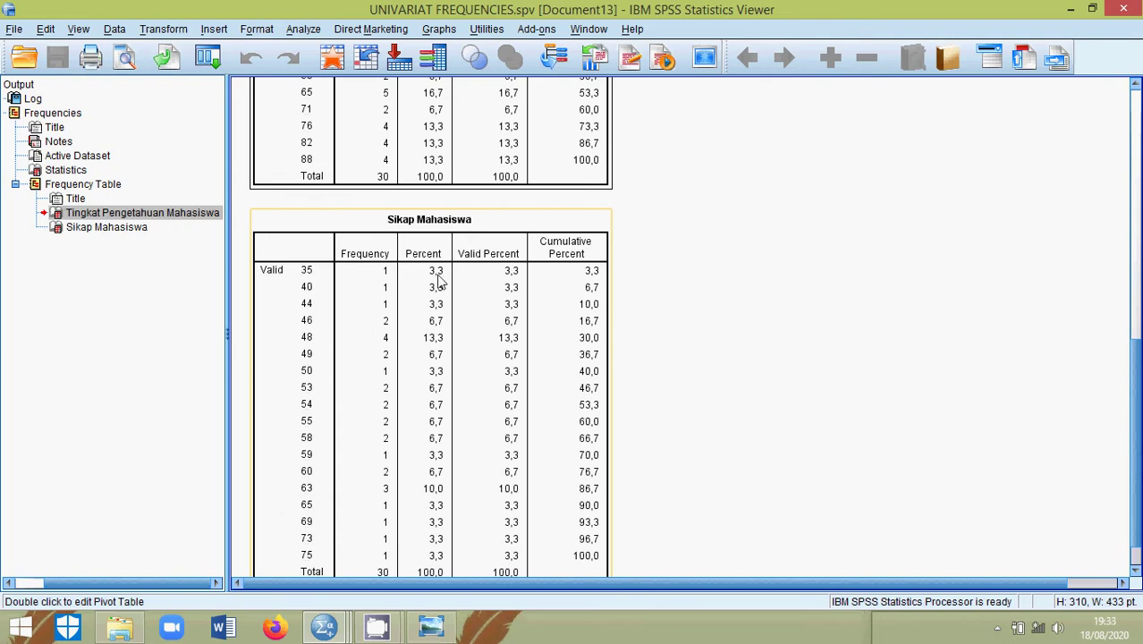
scroll(438, 280, down, 1)
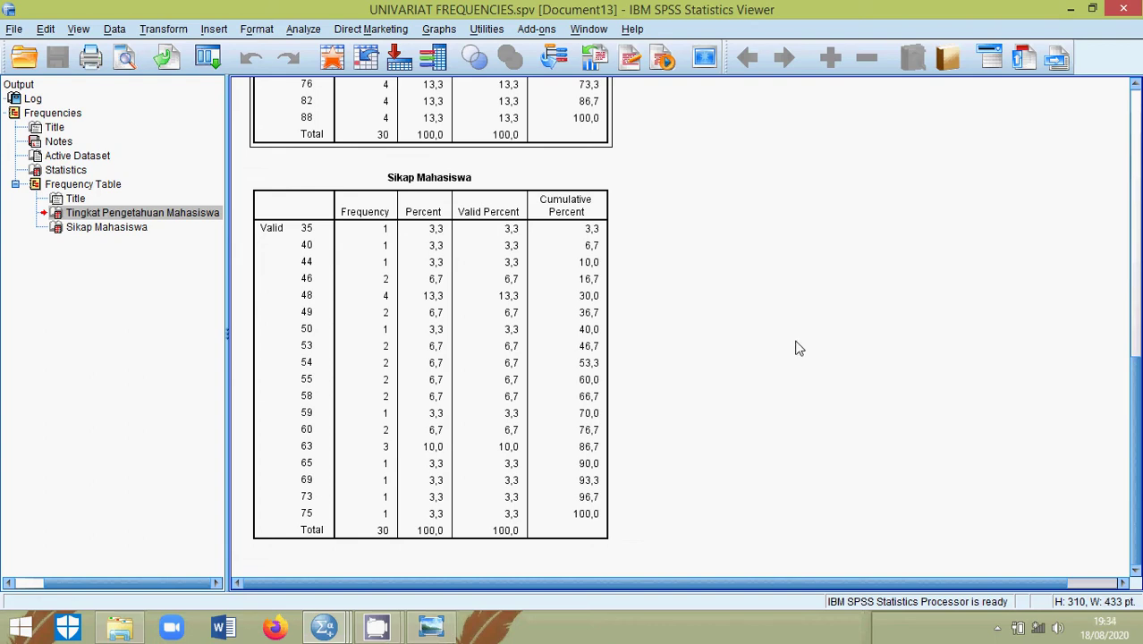
scroll(798, 348, up, 10)
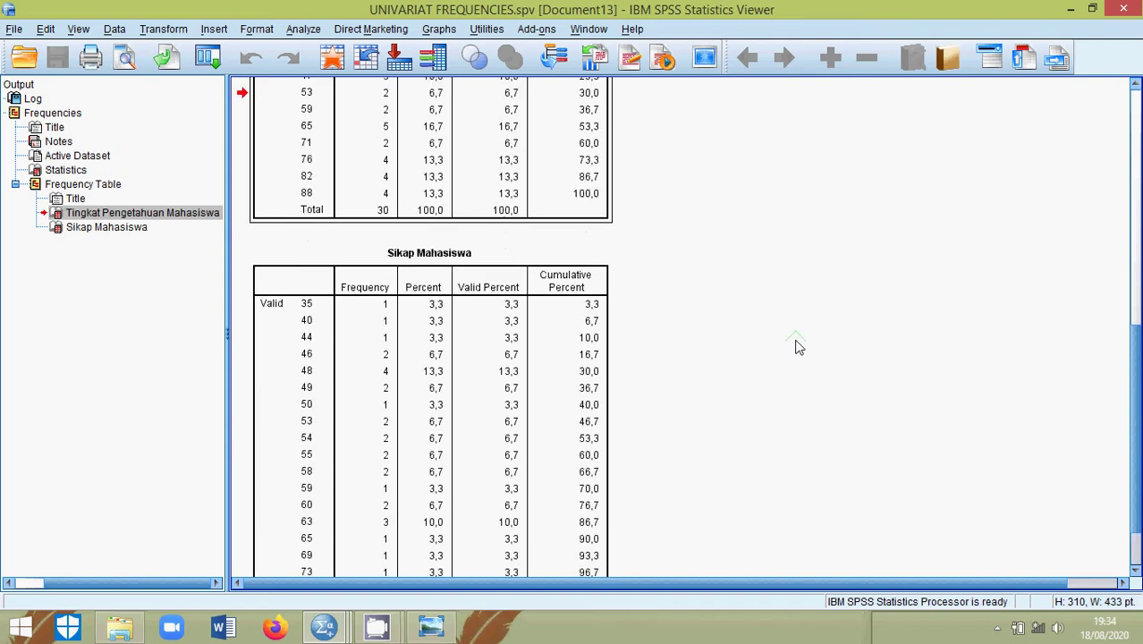
scroll(799, 348, up, 3)
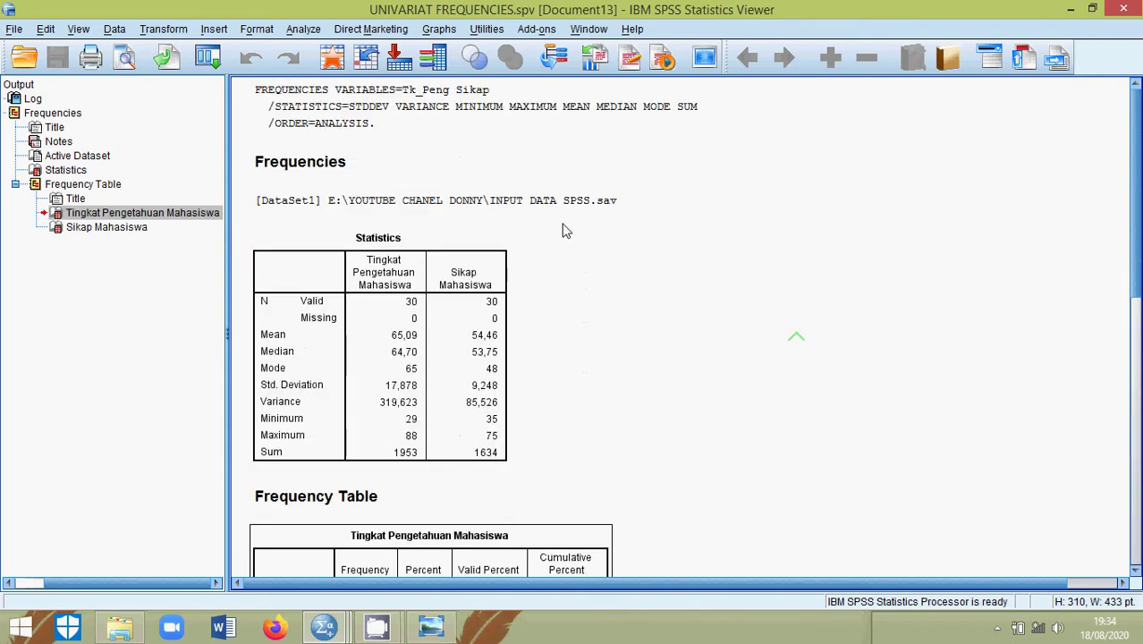
click(320, 632)
click(143, 542)
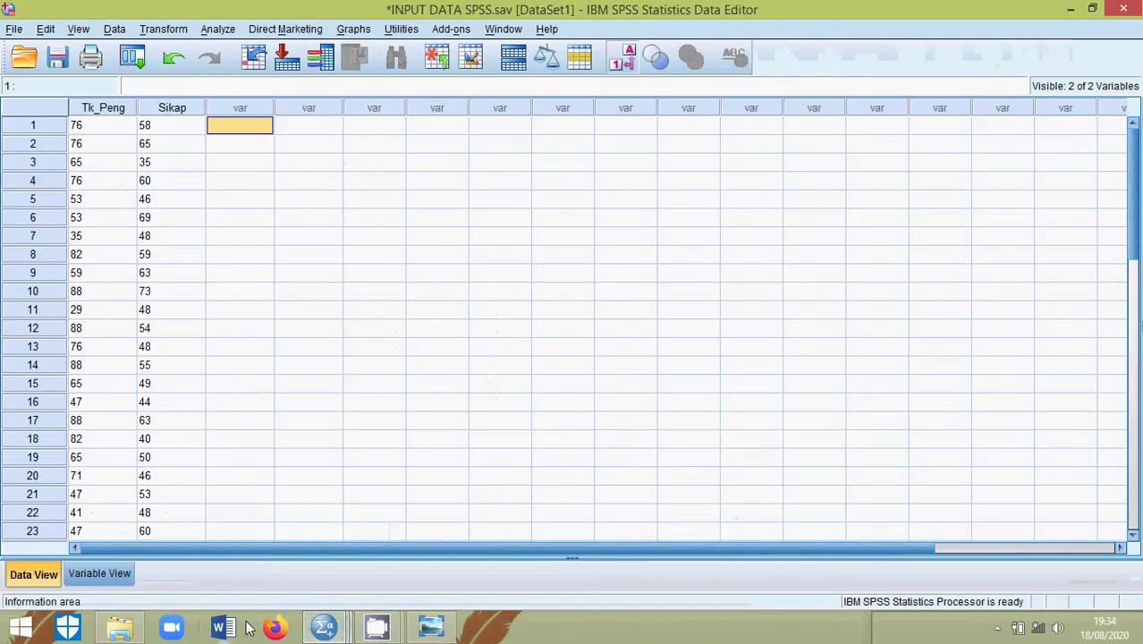
- Set up a Descriptives analysis of Tingkat Pengetahuan Mahasiswa and Sikap Mahasiswa, and discard it without running it
click(218, 29)
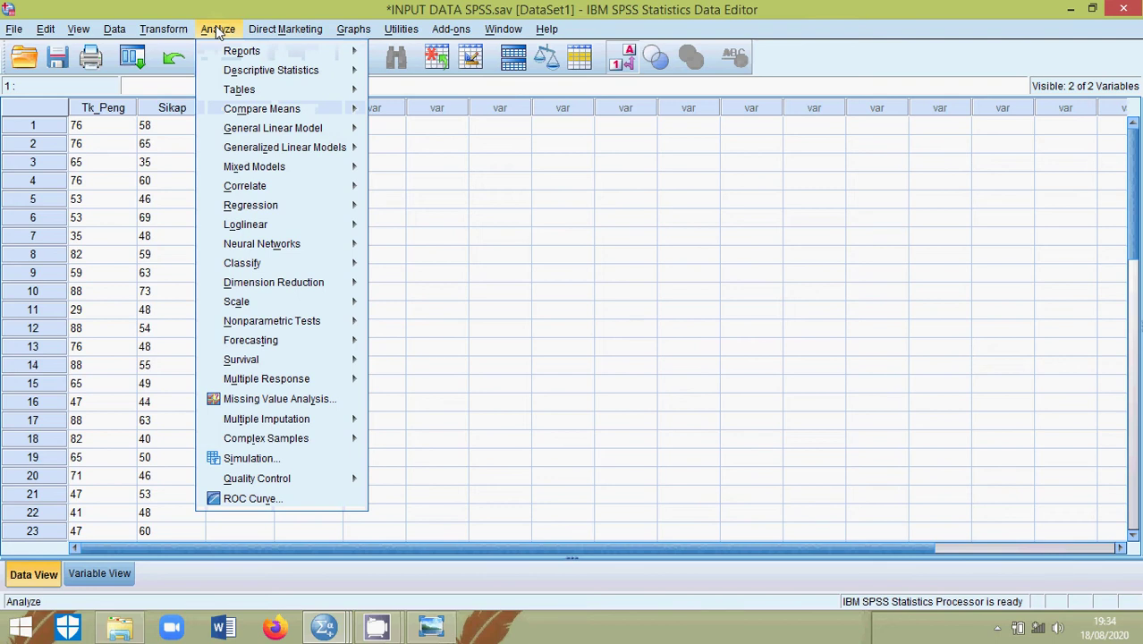
mouse_move(222, 73)
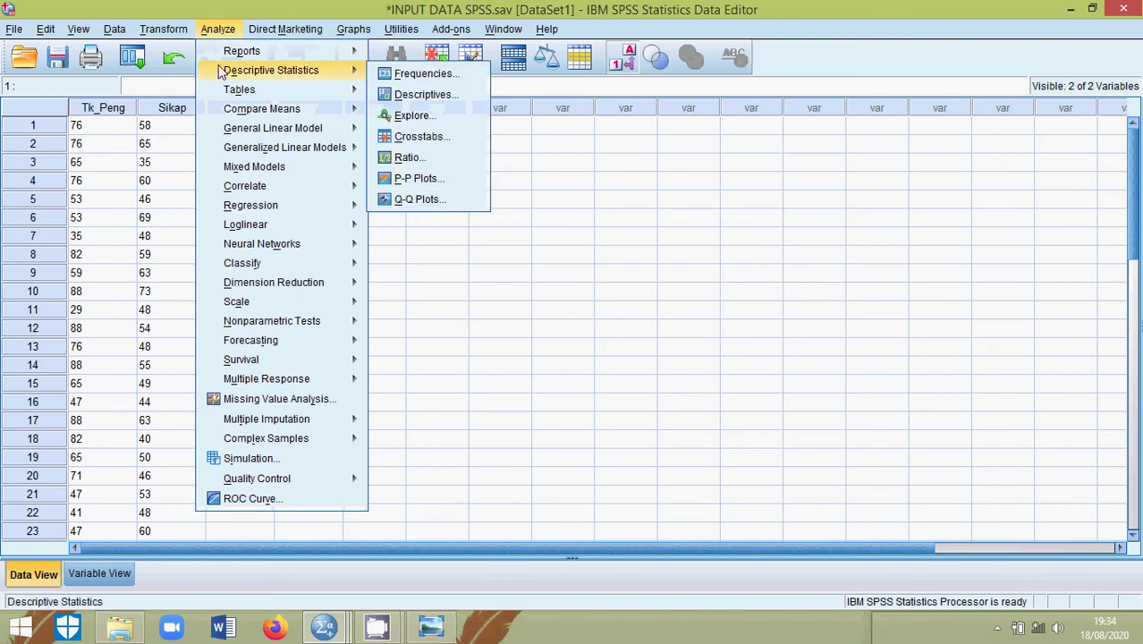
click(465, 94)
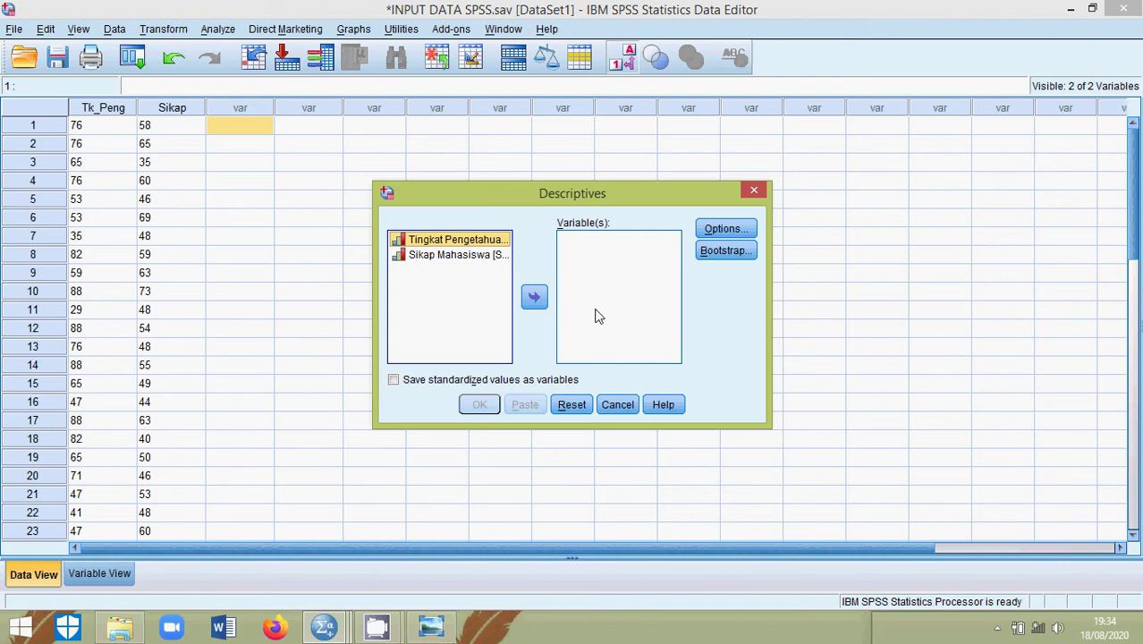
shift+click(464, 255)
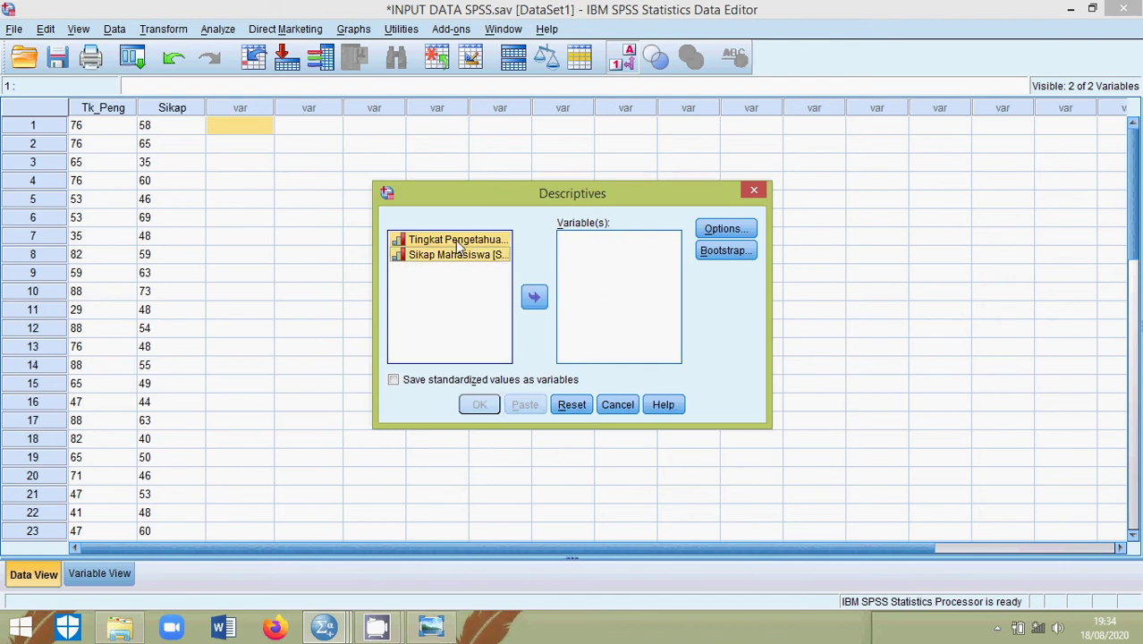
click(531, 294)
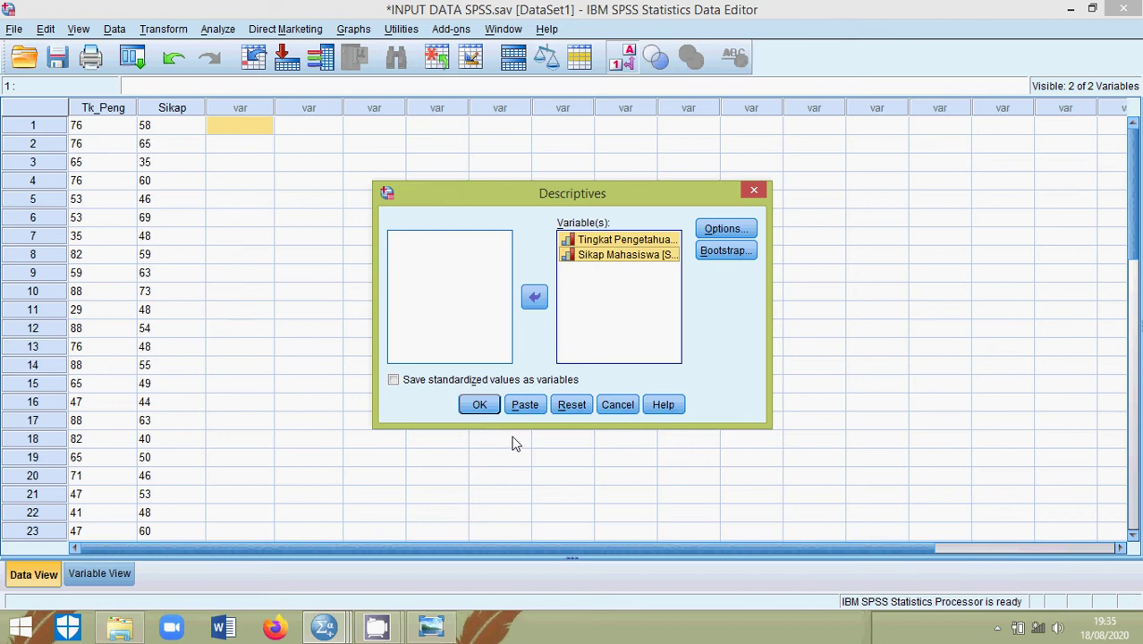
click(582, 413)
click(619, 410)
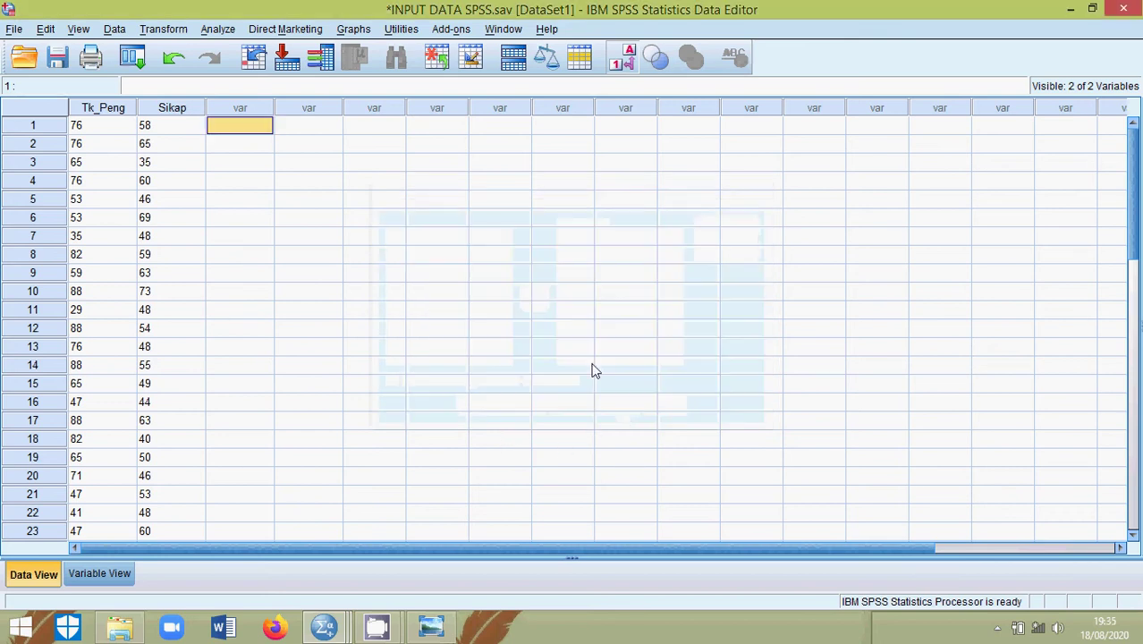
- Bring up the UNIVARIAT DESCRIPTIVES.spv output, examine its Descriptive Statistics table, and return to the INPUT DATA SPSS.sav dataset
click(327, 626)
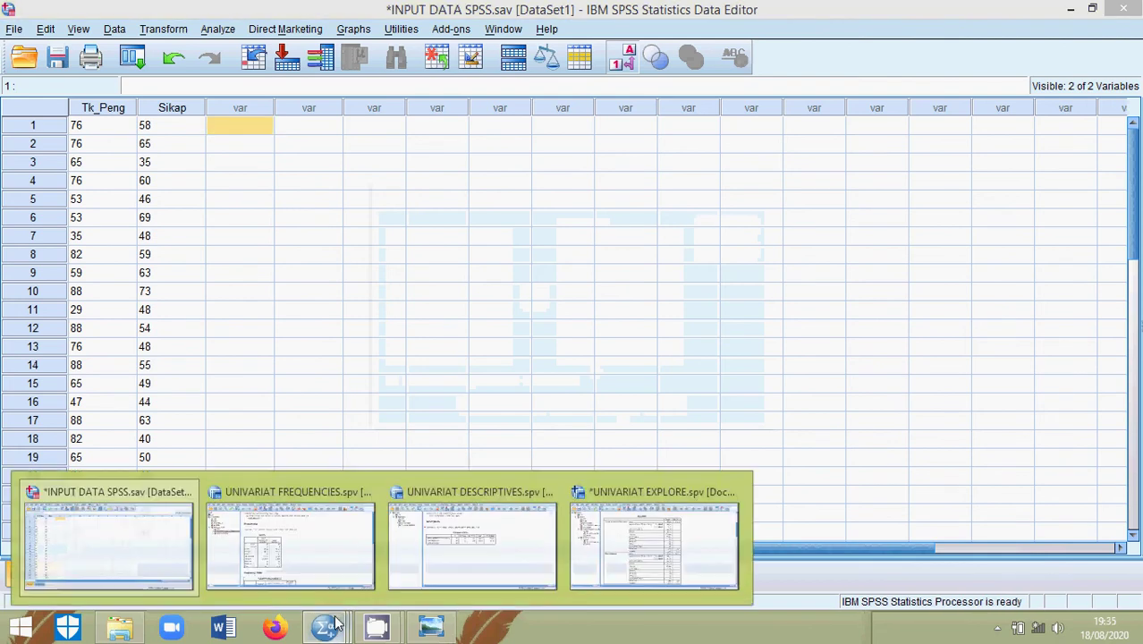
click(454, 528)
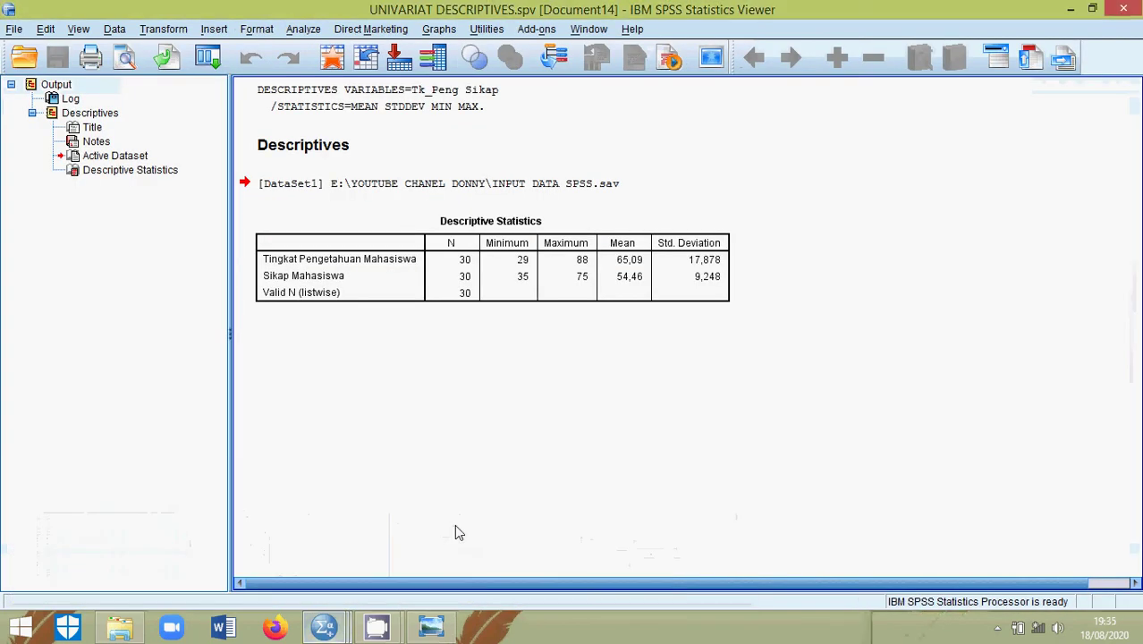
scroll(436, 198, down, 3)
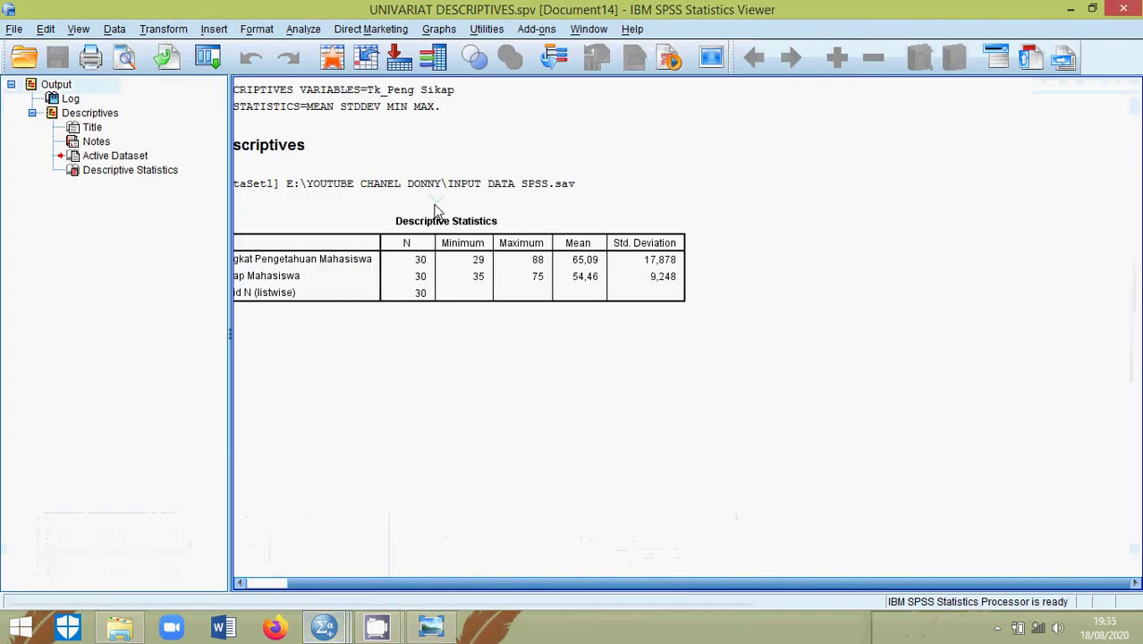
scroll(436, 207, up, 3)
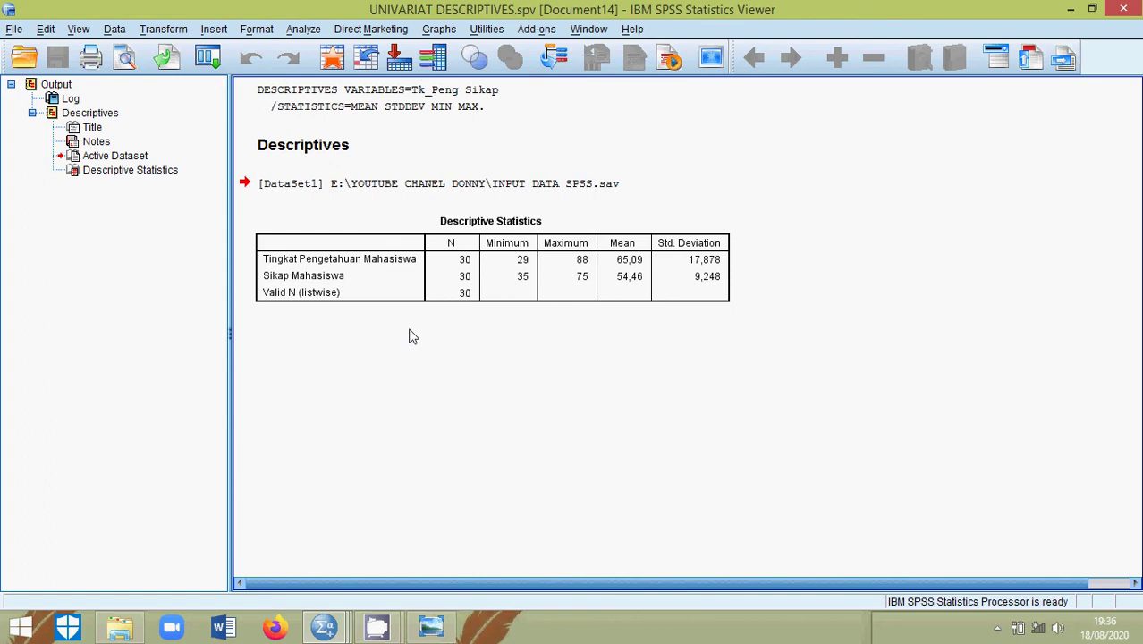
click(342, 293)
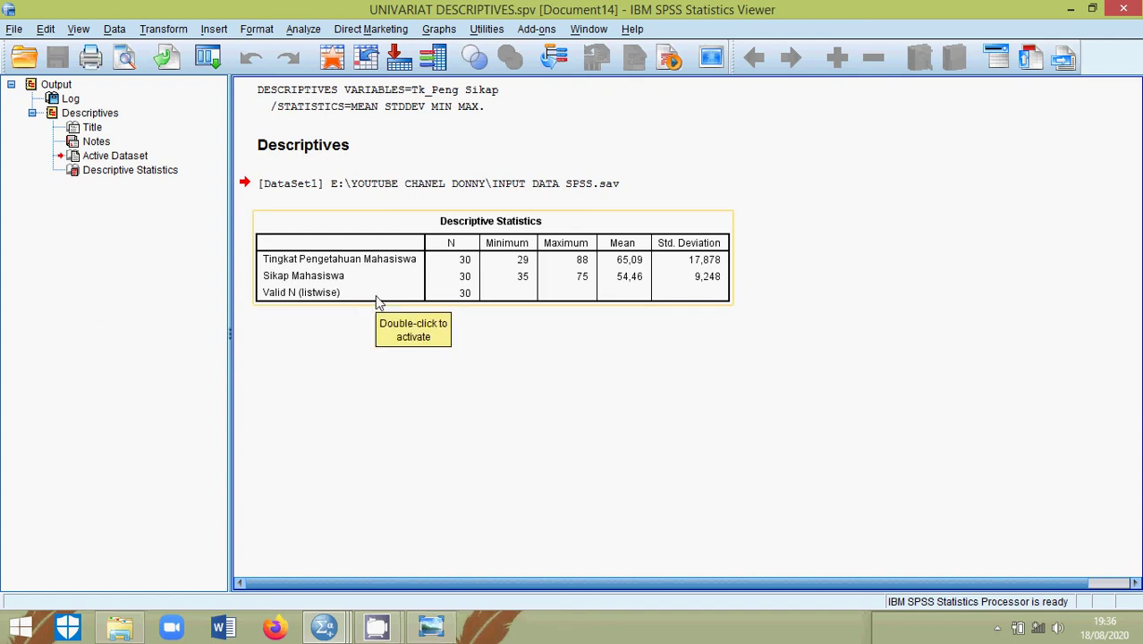
click(324, 627)
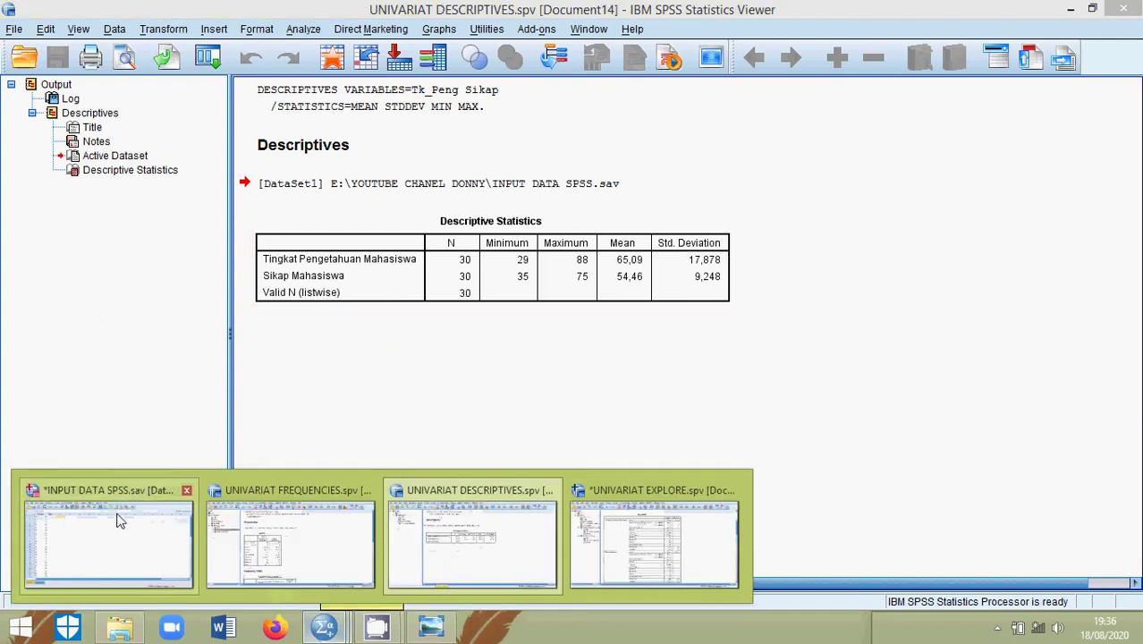
click(119, 517)
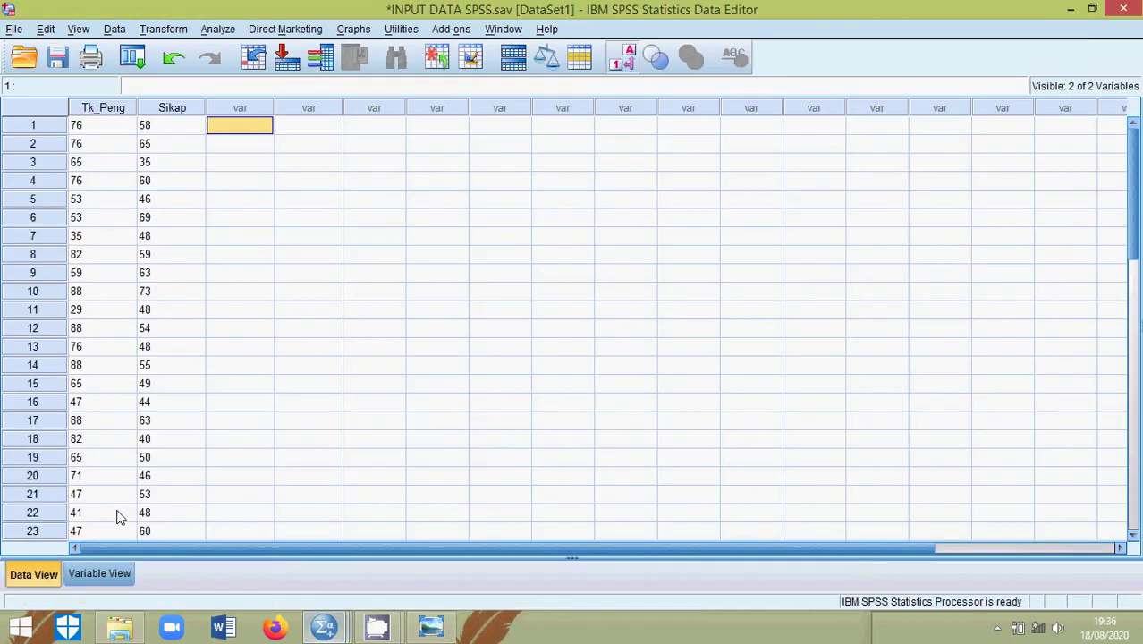
- Set up an Explore analysis with Tingkat Pengetahuan Mahasiswa and Sikap Mahasiswa as the dependent variables
click(226, 31)
mouse_move(237, 71)
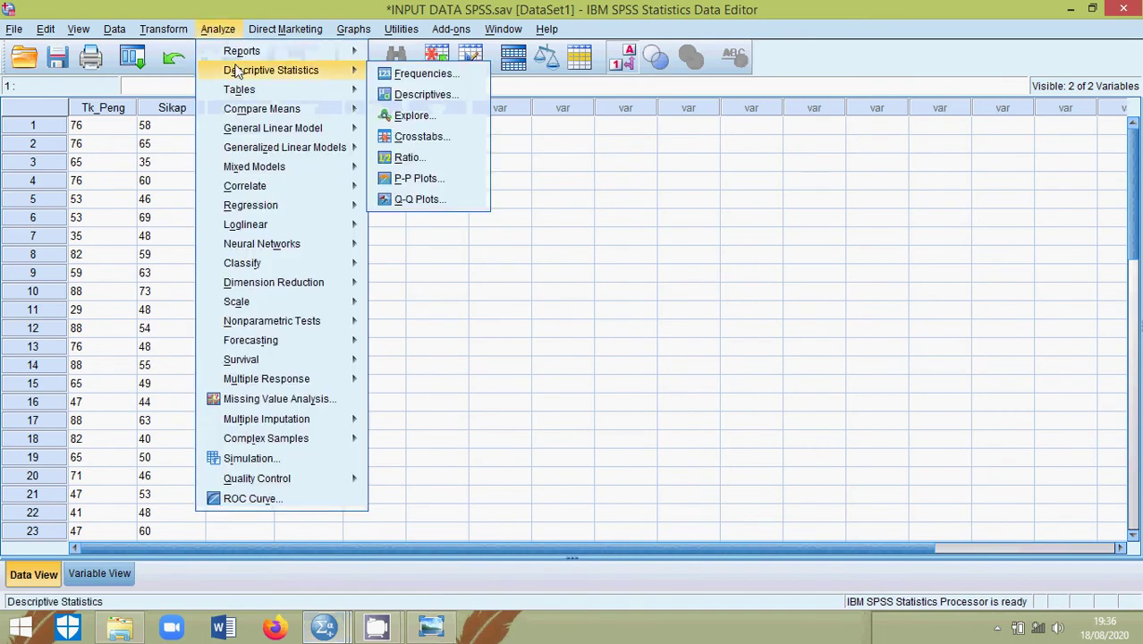
click(465, 117)
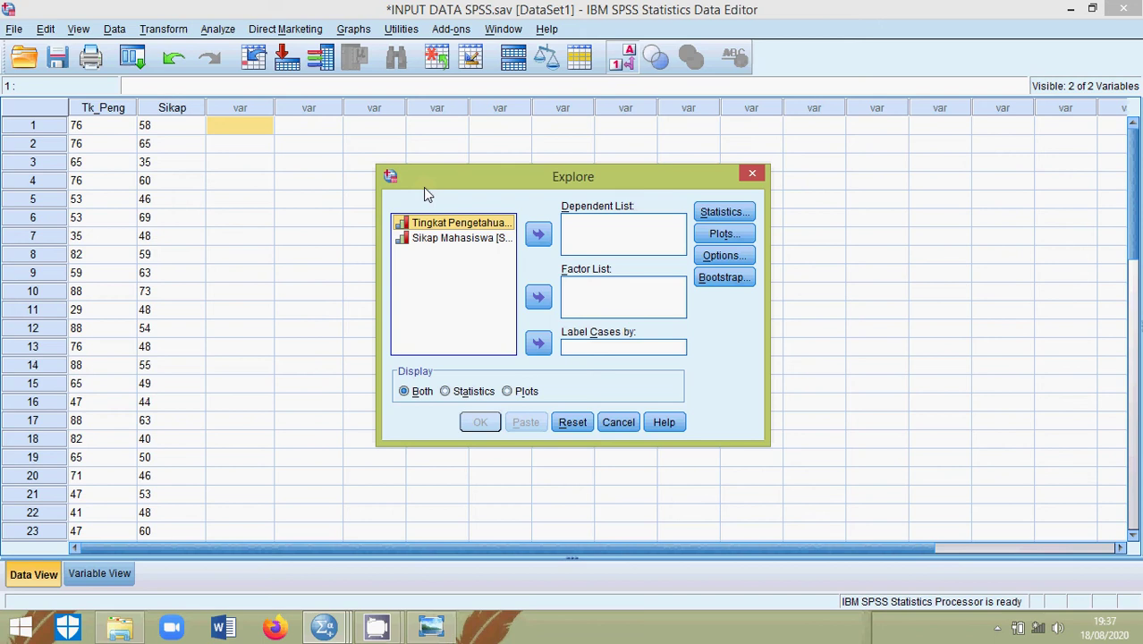
shift+click(429, 240)
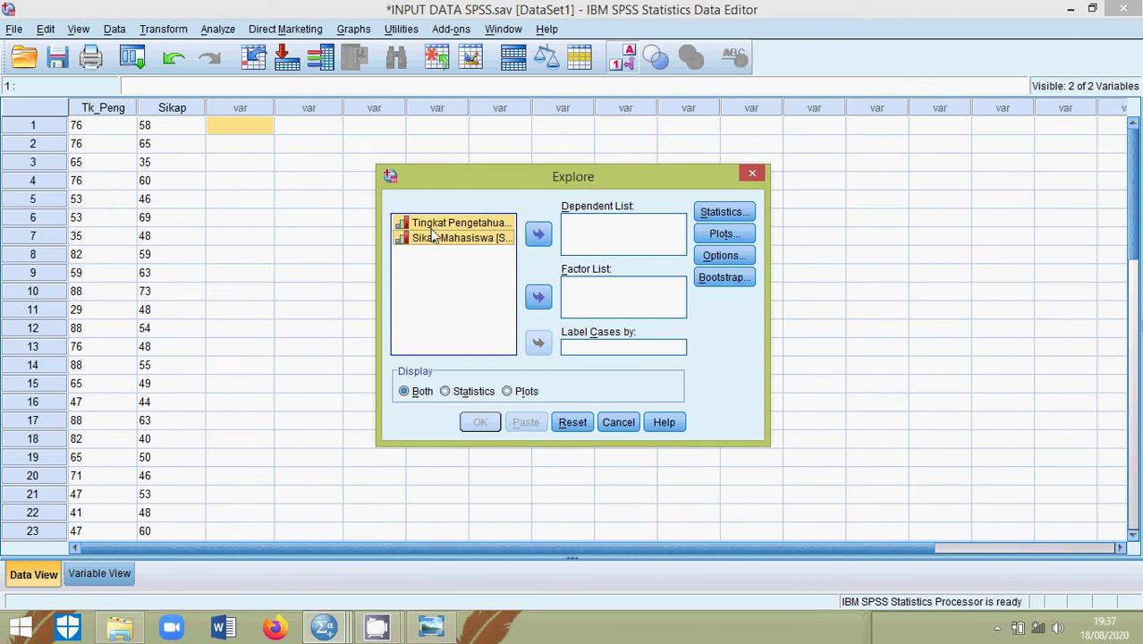
click(536, 235)
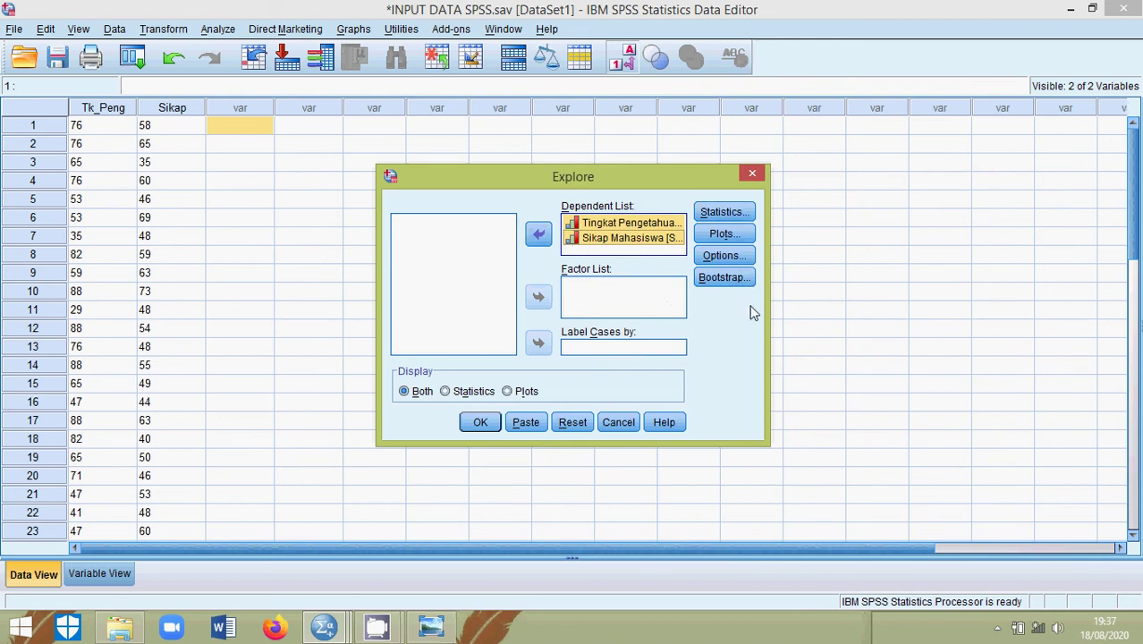
- Check the Explore statistics options, try adding a histogram and normality plots with tests, and discard the analysis without running it
click(723, 215)
click(680, 225)
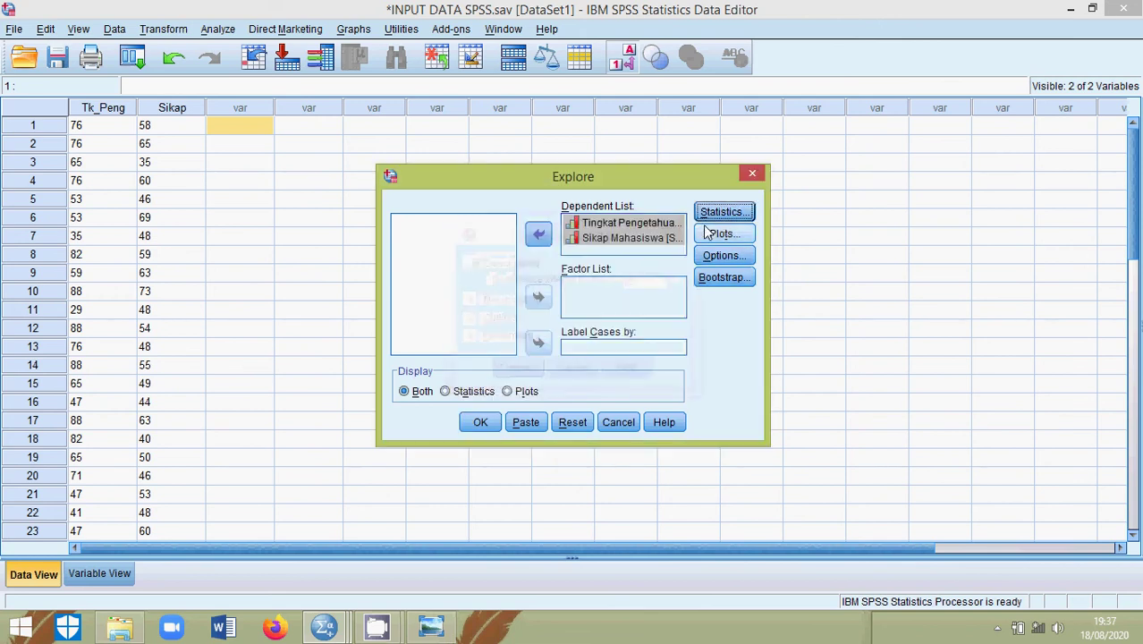
click(715, 234)
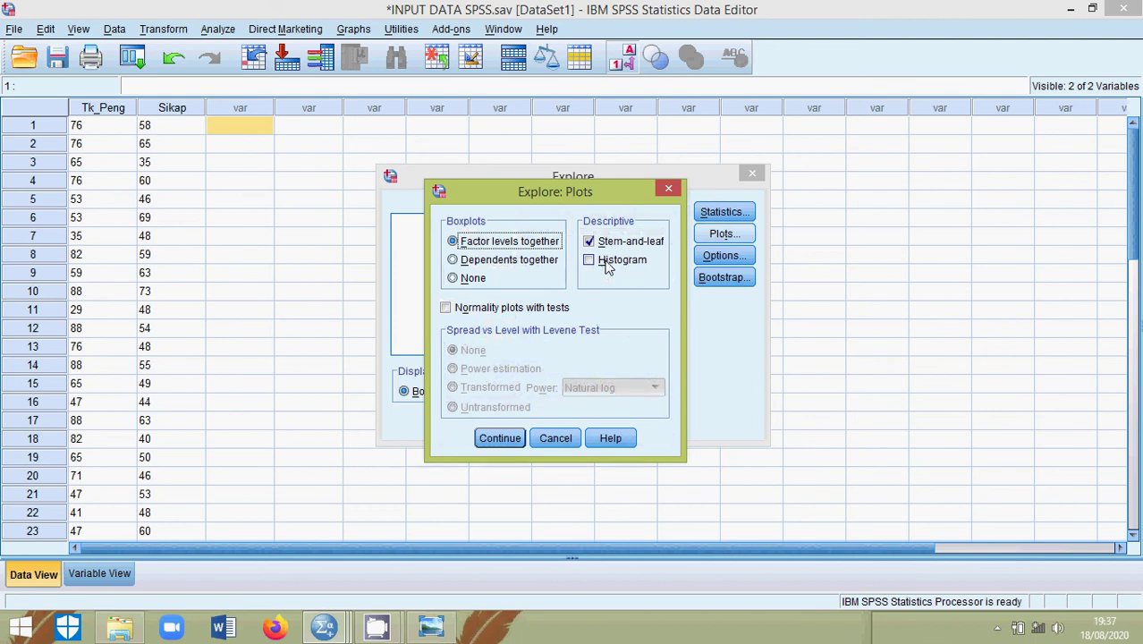
click(605, 265)
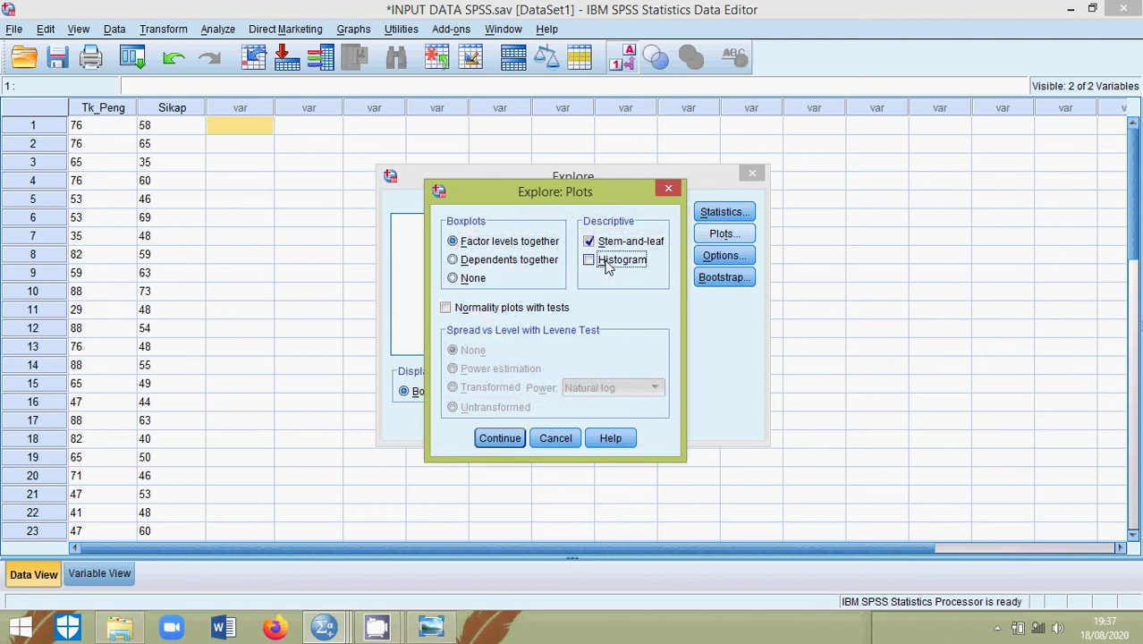
click(474, 310)
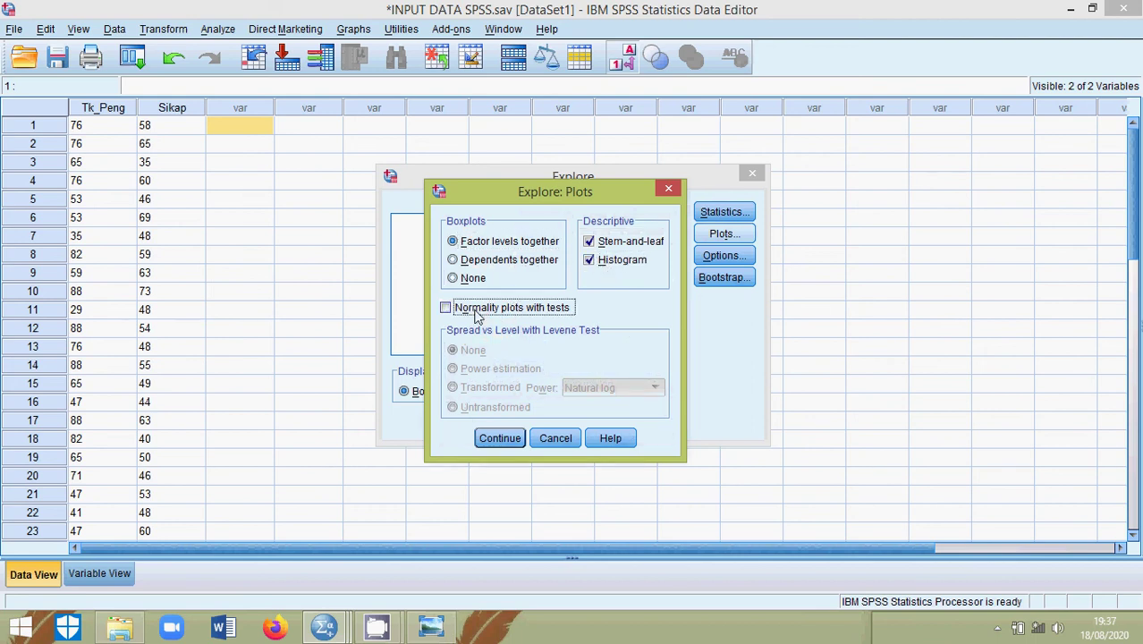
click(507, 439)
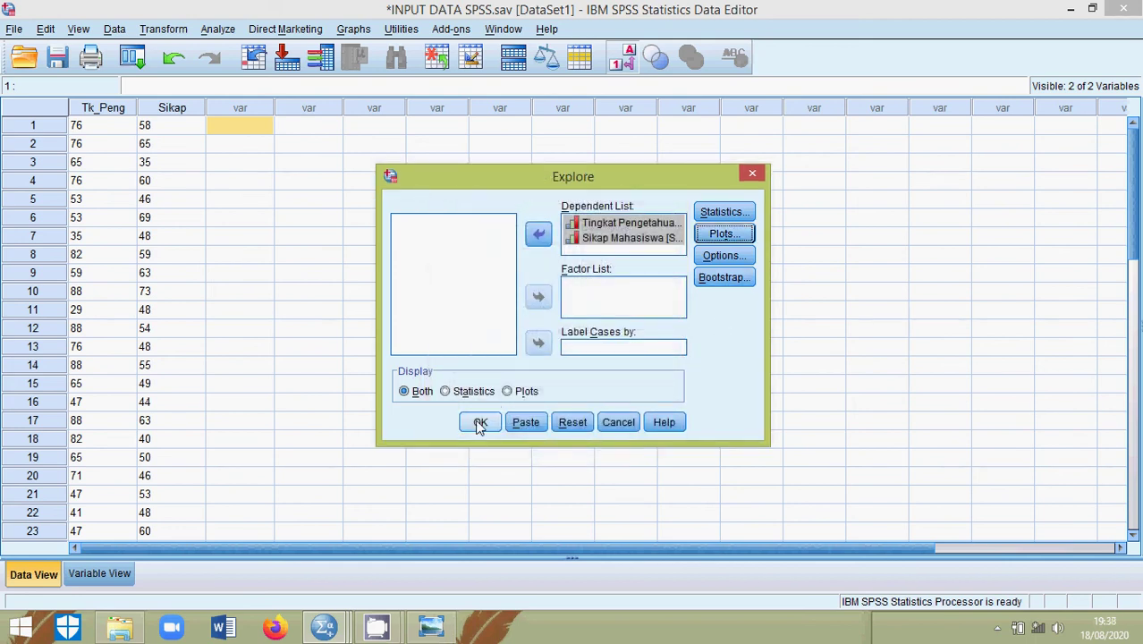
click(572, 417)
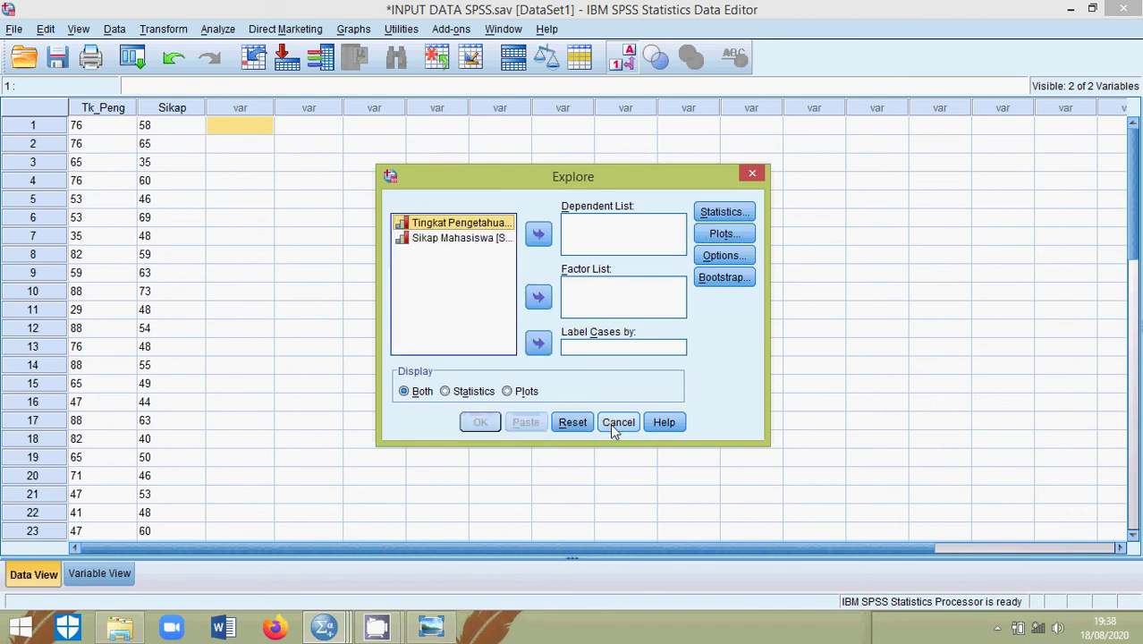
click(615, 424)
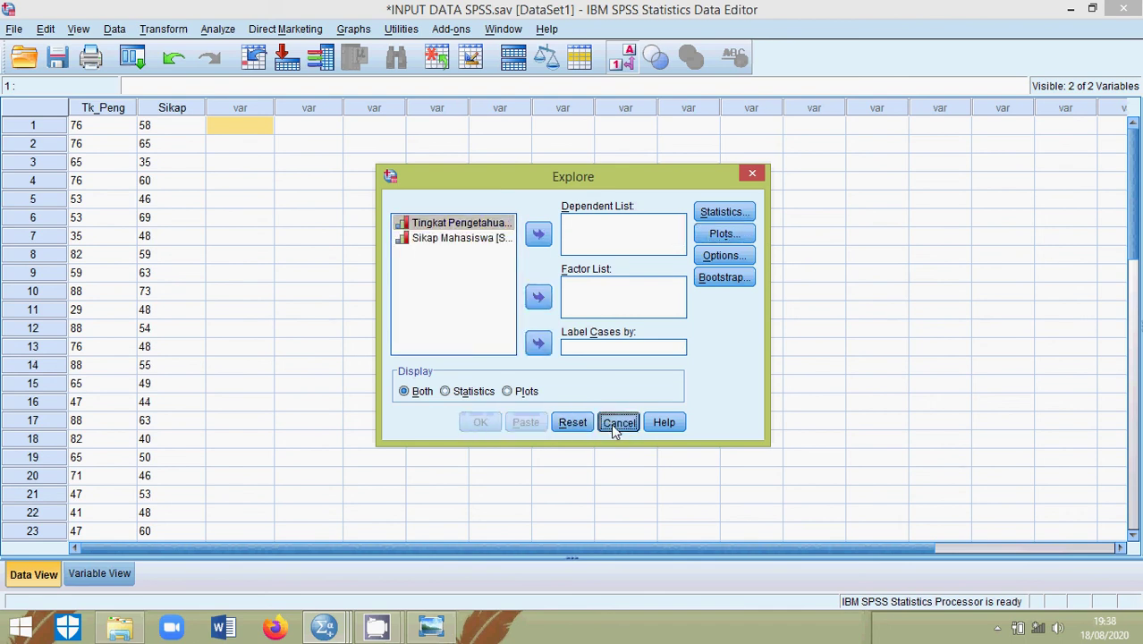
- Bring up the UNIVARIAT EXPLORE.spv output and examine the Case Processing Summary and Descriptives tables
click(336, 626)
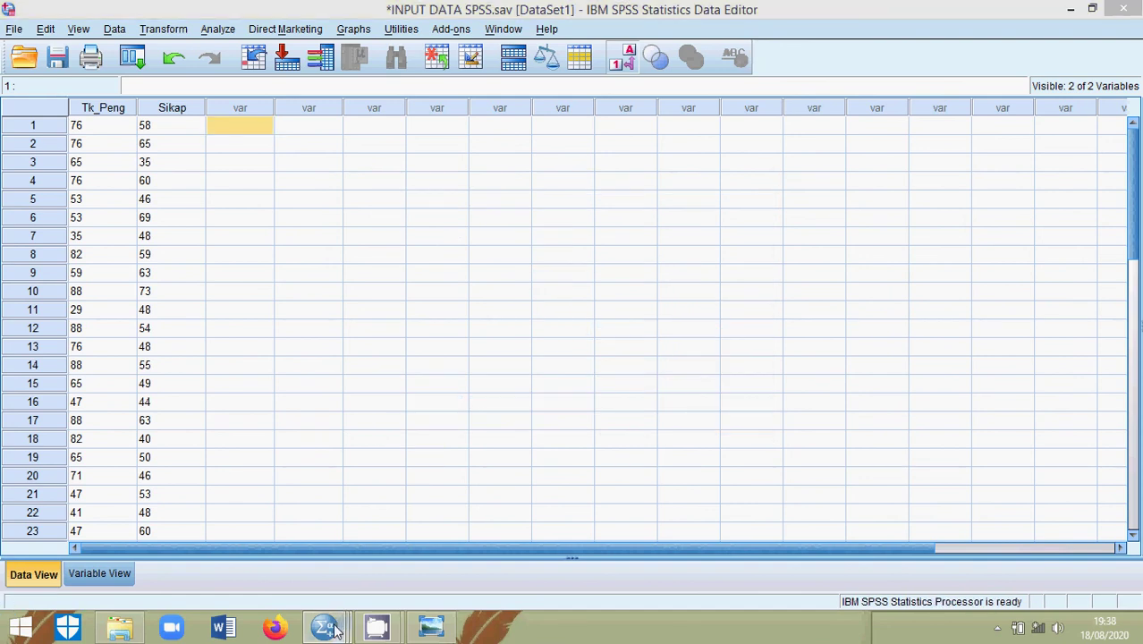
click(638, 529)
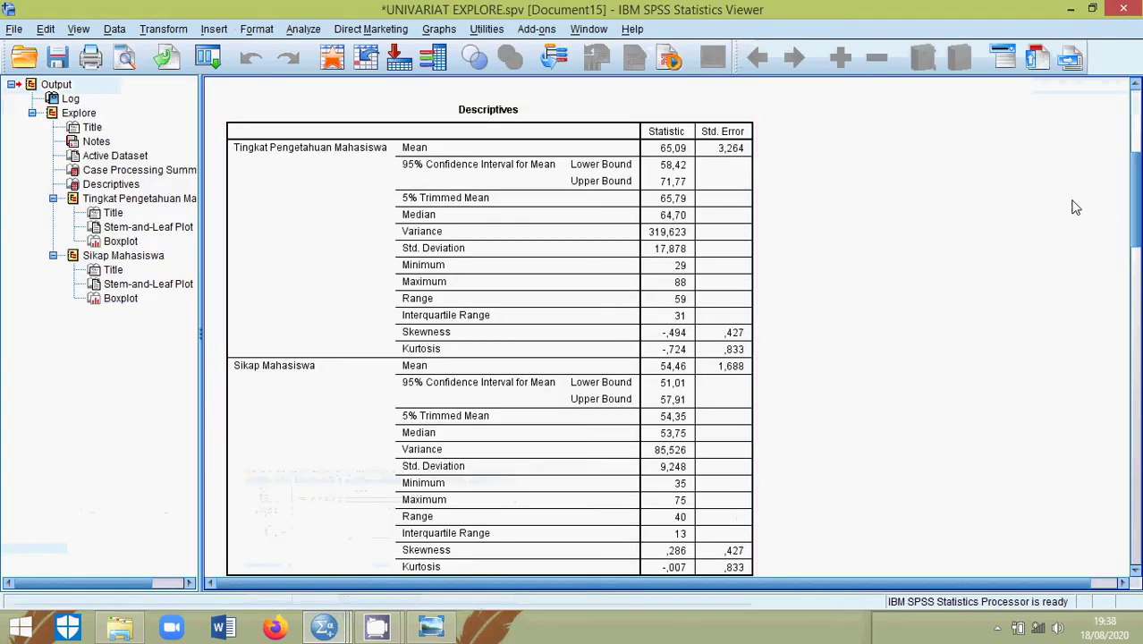
drag(1139, 195, 1140, 157)
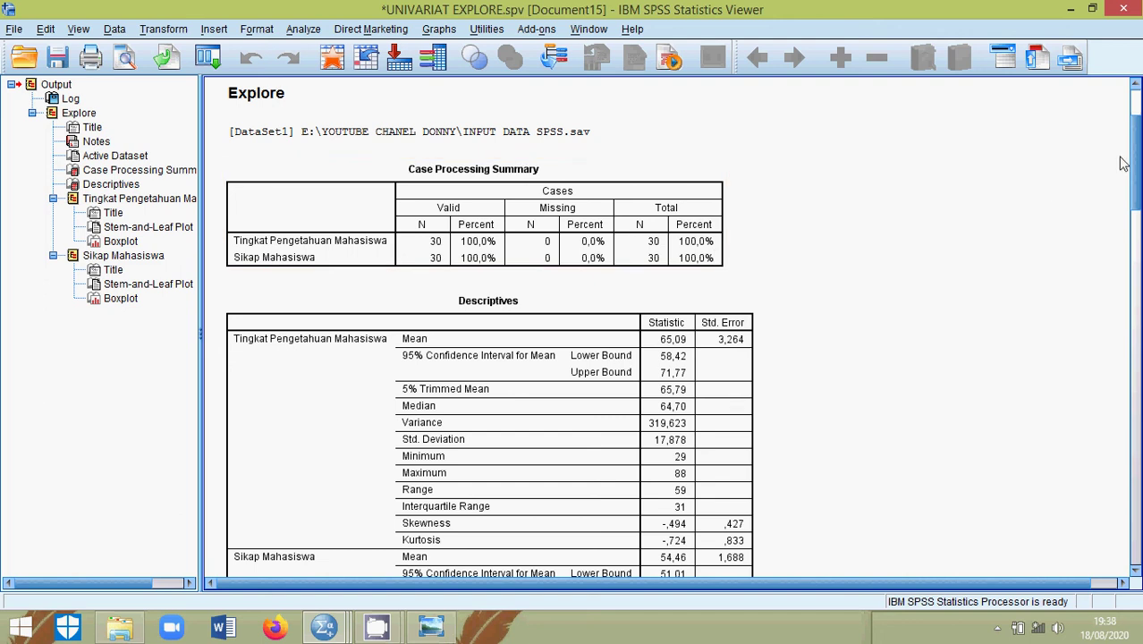
drag(1135, 165, 1134, 197)
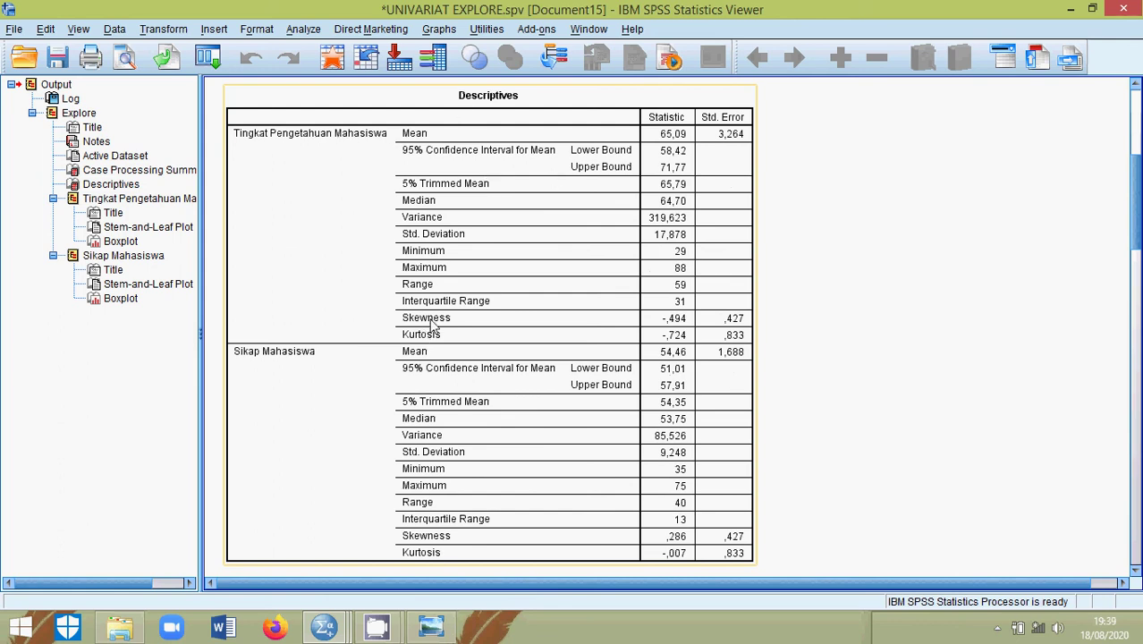
mouse_move(340, 629)
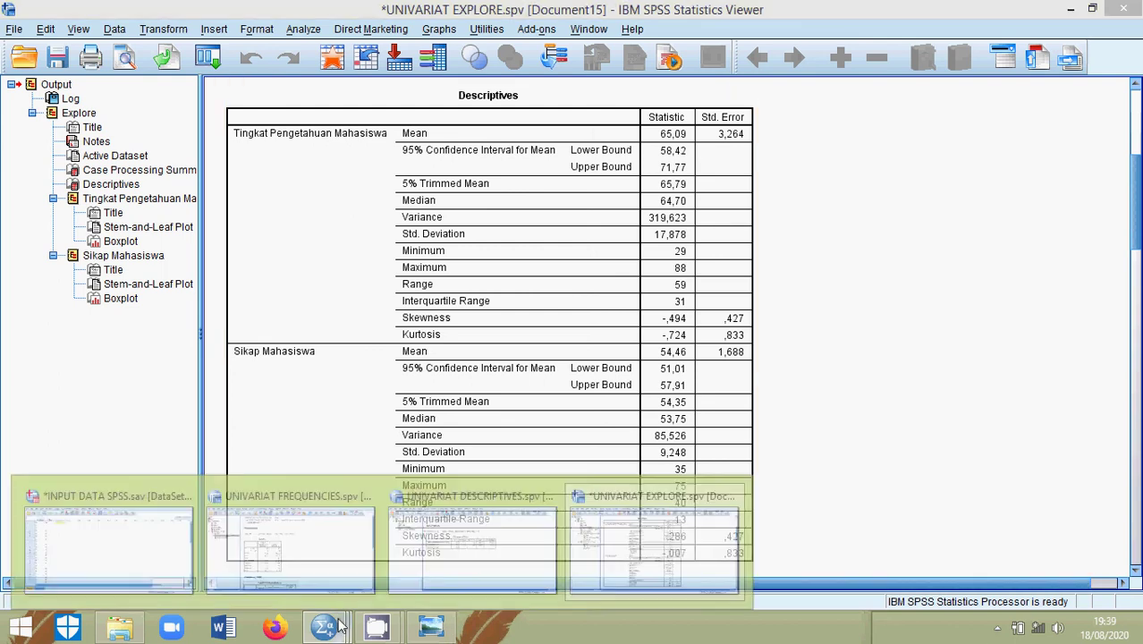
mouse_move(452, 563)
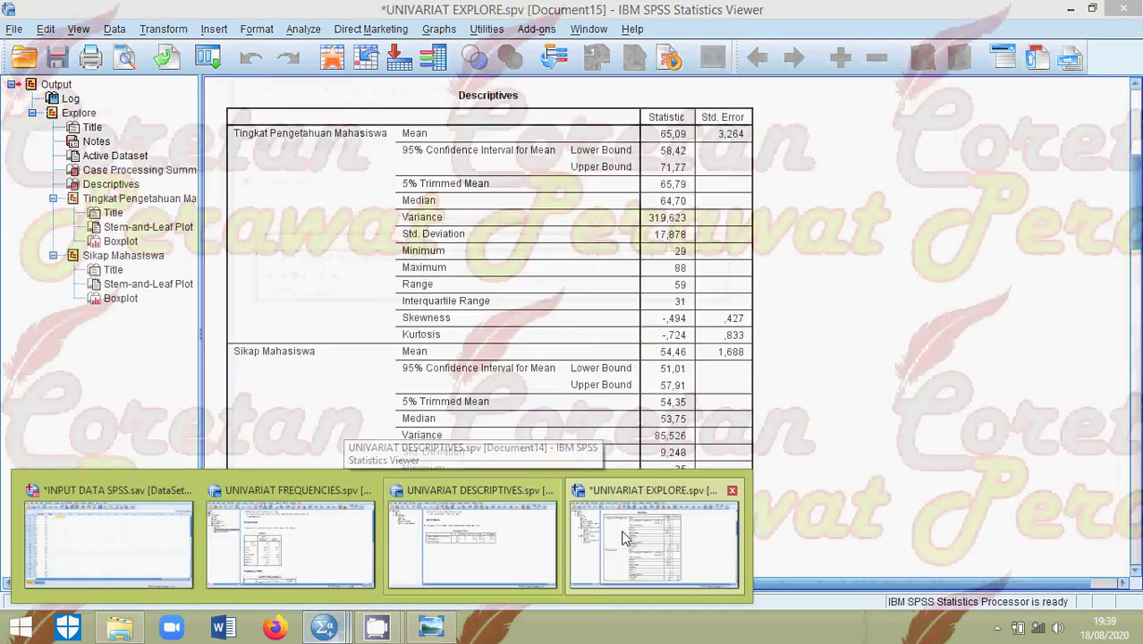
click(633, 537)
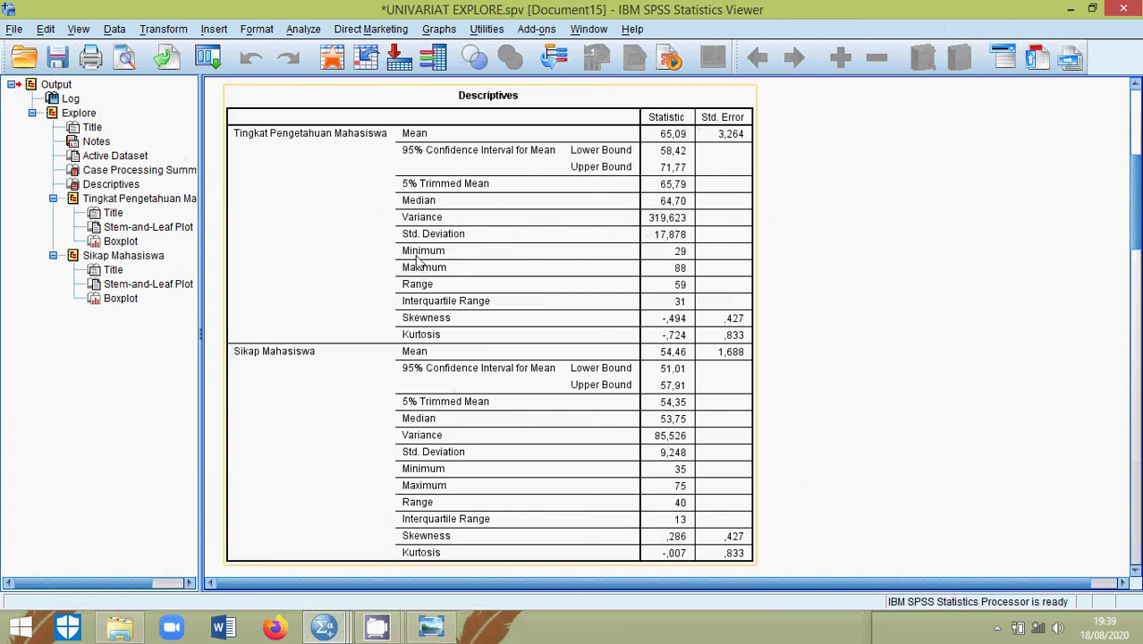
- Examine the Sikap Mahasiswa descriptives and the Tingkat Pengetahuan Mahasiswa stem-and-leaf plot in the Explore output
scroll(563, 351, down, 3)
scroll(564, 352, down, 3)
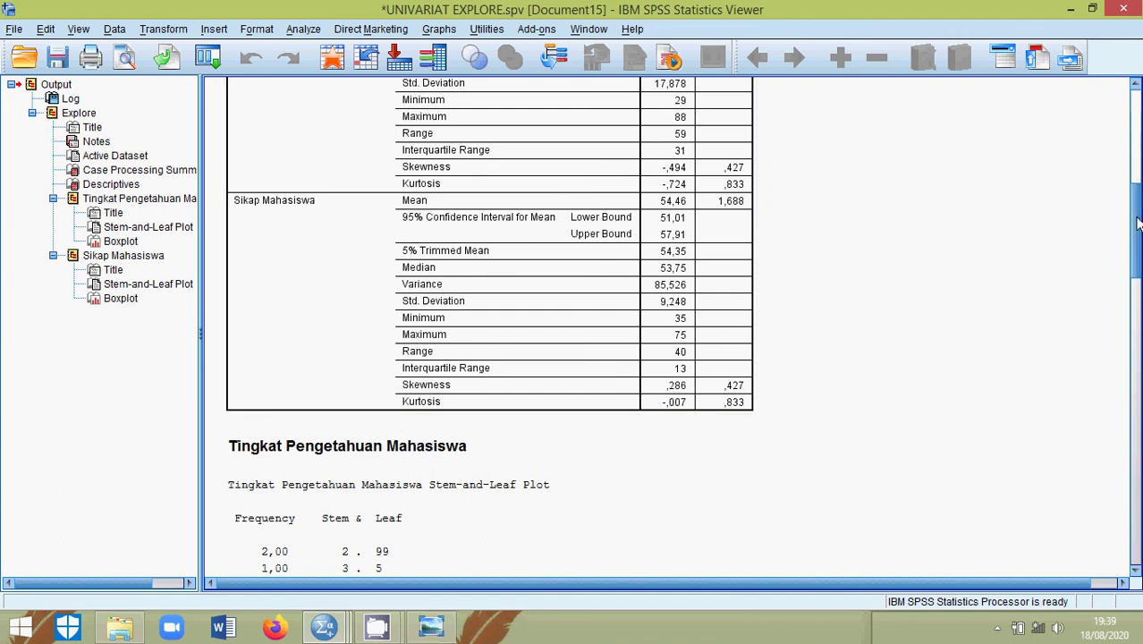
mouse_move(1135, 223)
mouse_down()
mouse_move(1134, 187)
mouse_move(1138, 231)
mouse_up()
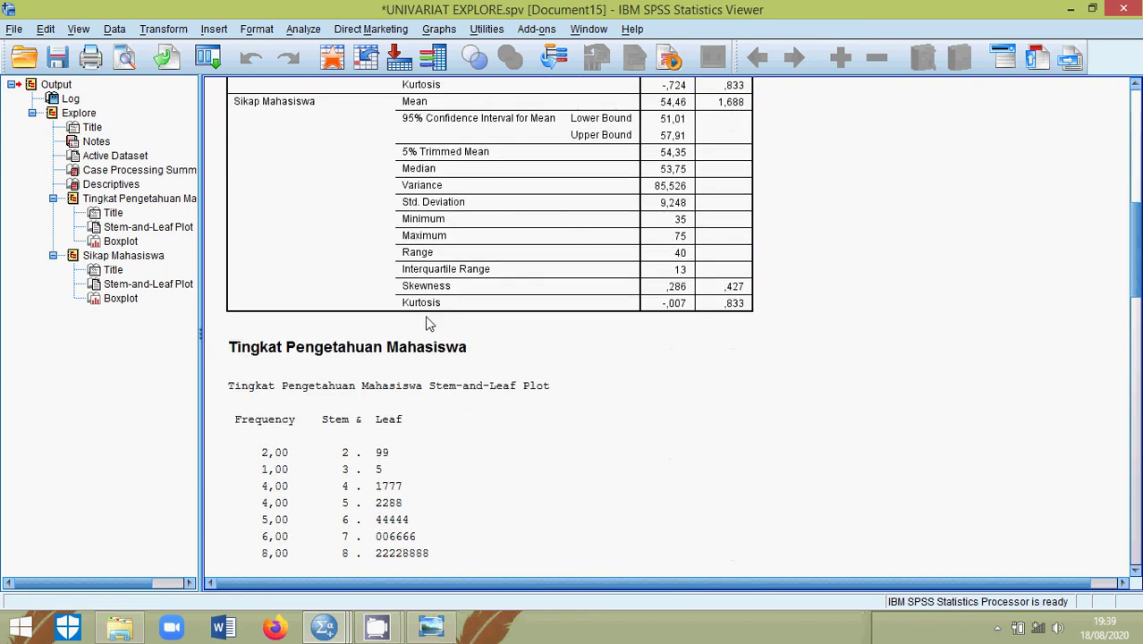
click(528, 322)
drag(1138, 280, 1138, 215)
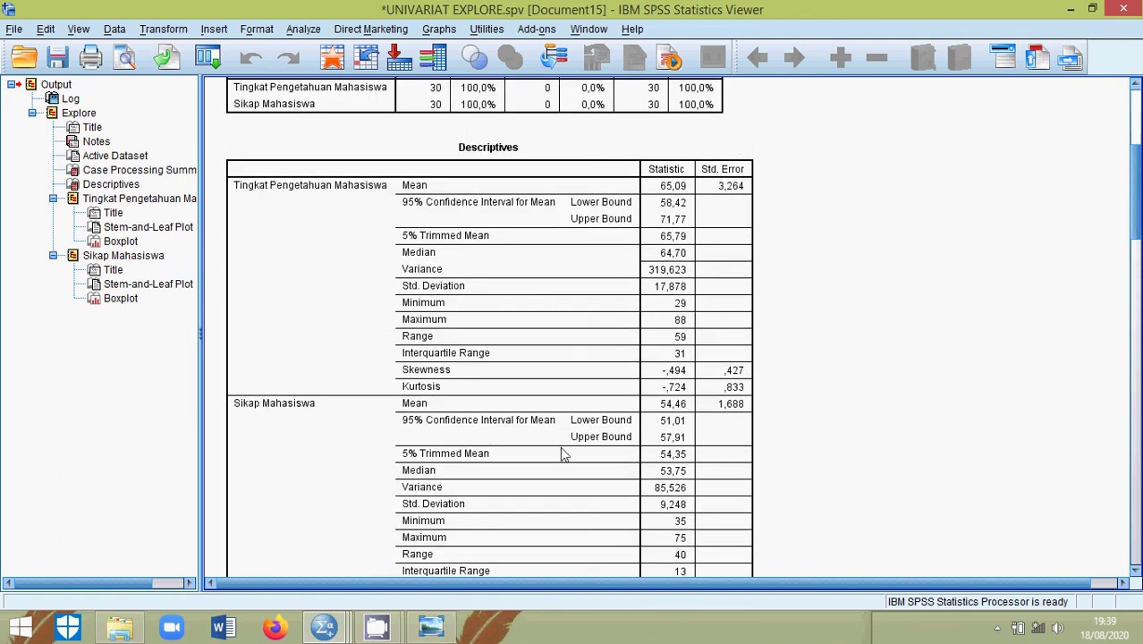
- Return to the INPUT DATA SPSS.sav dataset and review the available descriptive statistics procedures
click(327, 632)
click(96, 537)
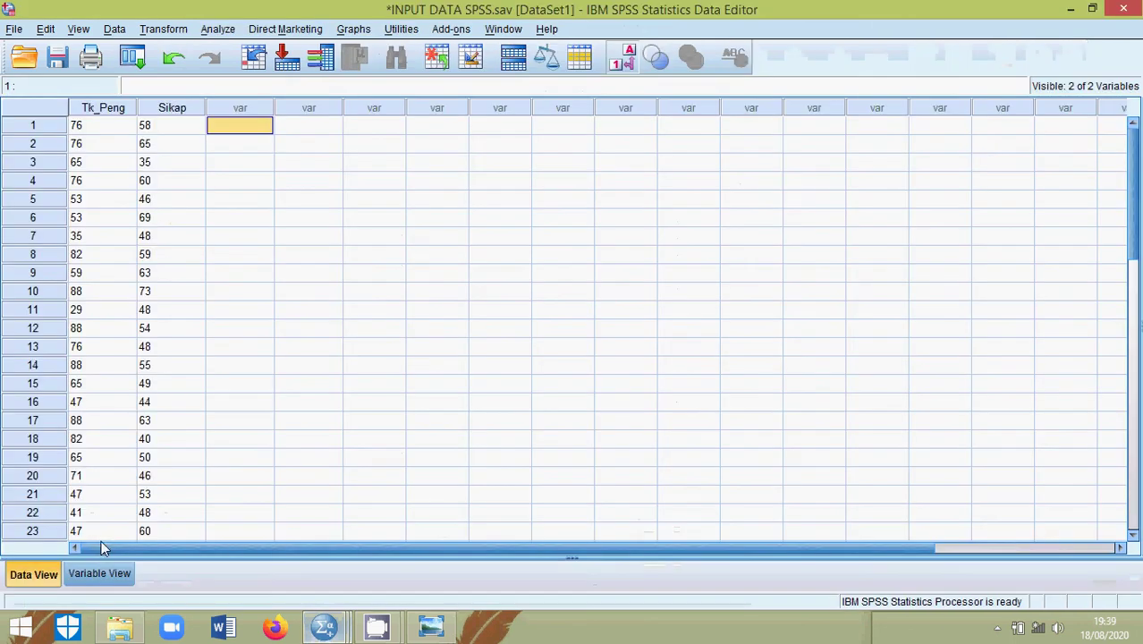
click(217, 29)
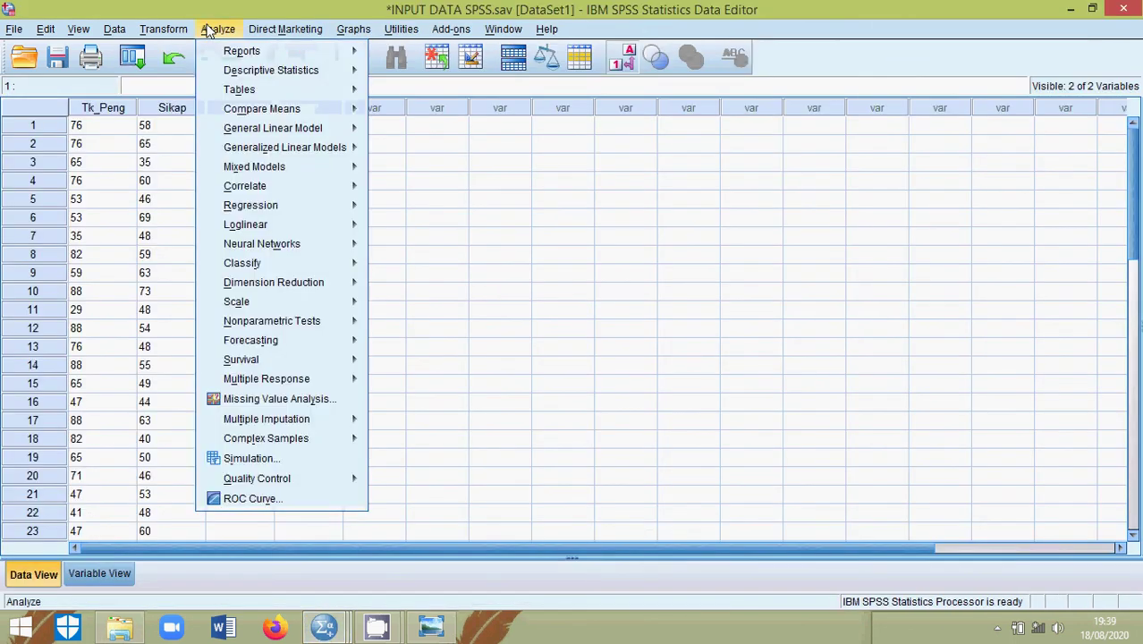
mouse_move(239, 71)
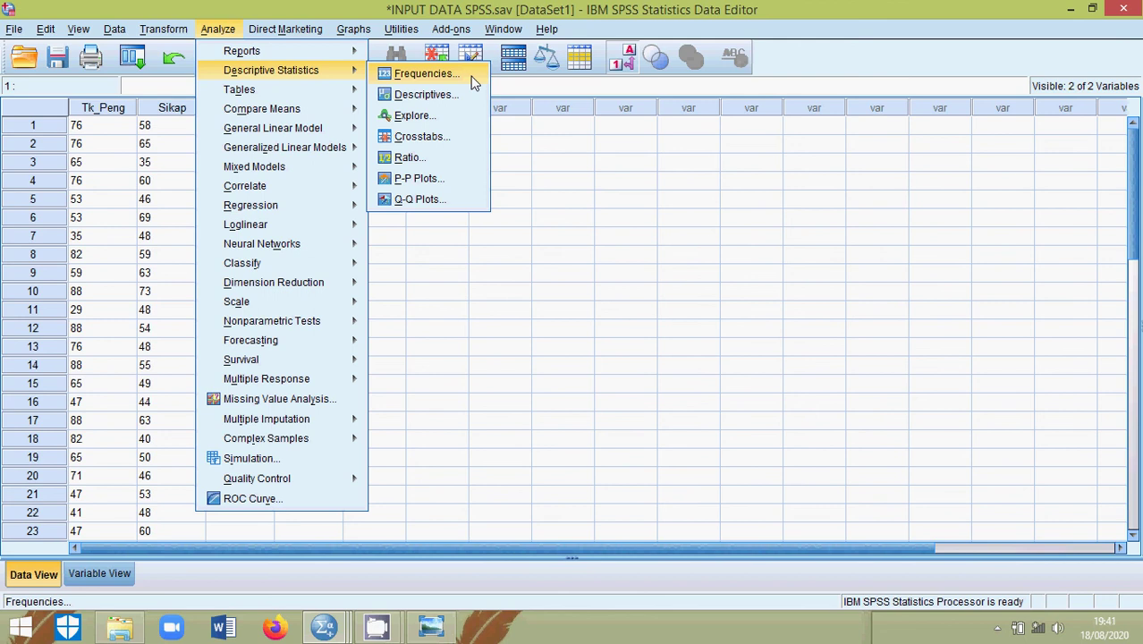
- Minimise the dataset and all open output windows to reveal the desktop
click(1073, 9)
click(1074, 9)
click(1076, 9)
click(1076, 9)
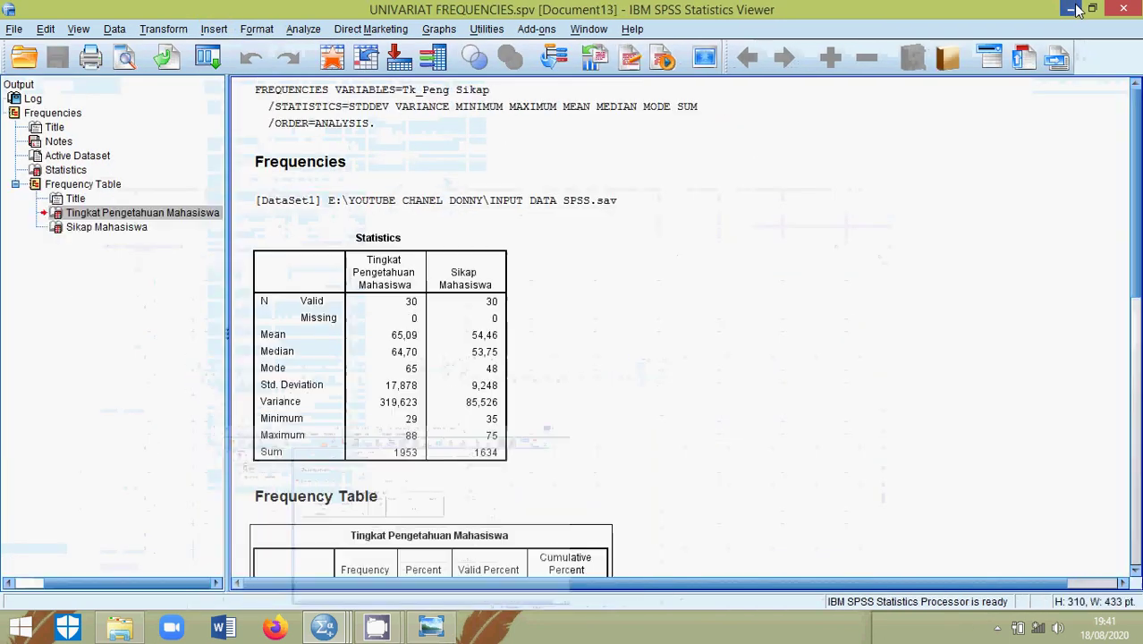
click(1077, 9)
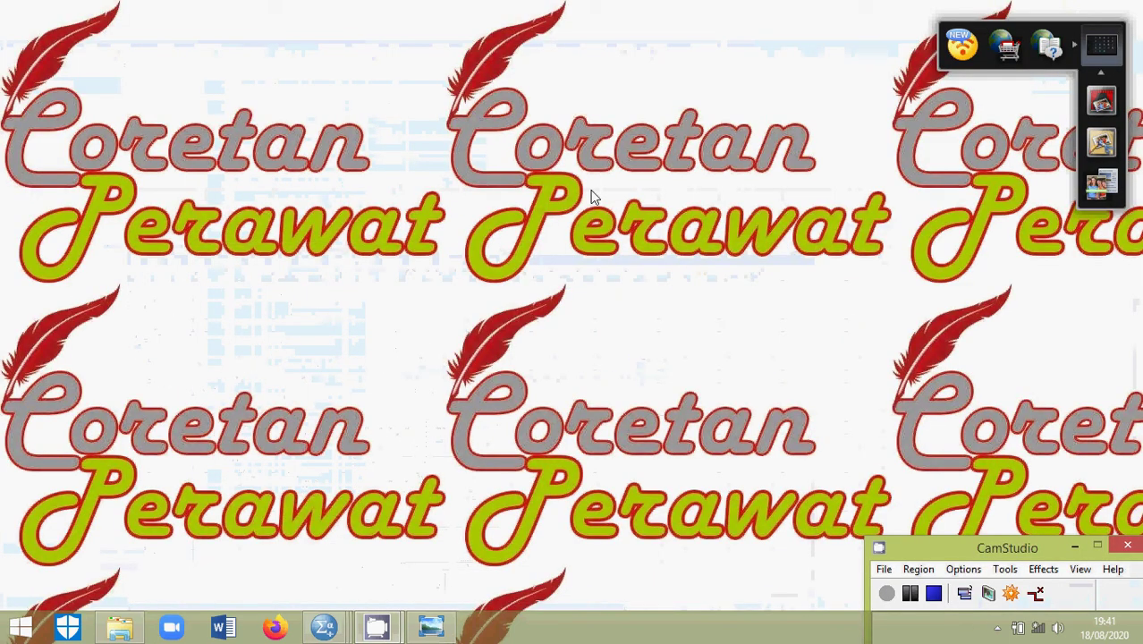